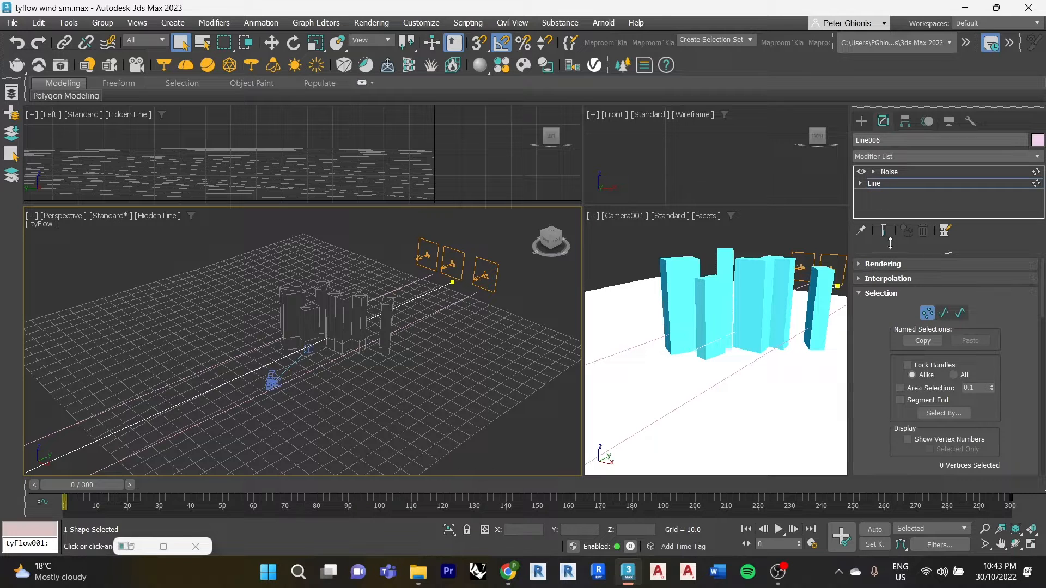
Inspect the path lines running from the emitter icons past the buildings in the perspective view.
{"action": "scroll", "coordinate": [449, 284], "scroll_direction": "up", "scroll_amount": 5}
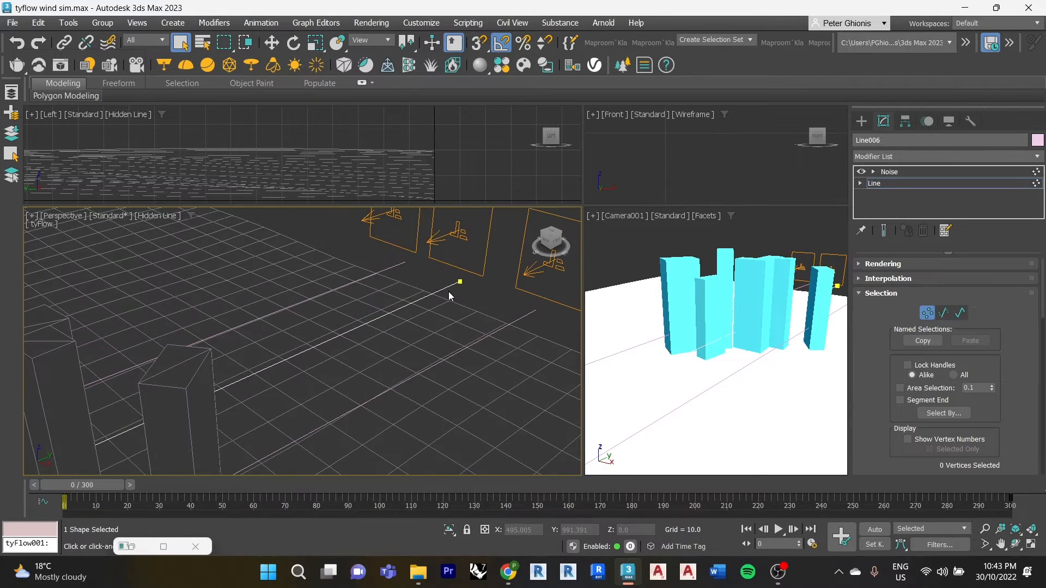
{"action": "middle_click_drag", "start_coordinate": [449, 292], "coordinate": [490, 311]}
{"action": "scroll", "coordinate": [490, 311], "scroll_direction": "down", "scroll_amount": 3}
{"action": "scroll", "coordinate": [306, 407], "scroll_direction": "up", "scroll_amount": 4}
{"action": "middle_click_drag", "start_coordinate": [306, 407], "coordinate": [517, 349]}
{"action": "middle_click_drag", "start_coordinate": [267, 414], "coordinate": [518, 284]}
{"action": "scroll", "coordinate": [519, 284], "scroll_direction": "down", "scroll_amount": 8}
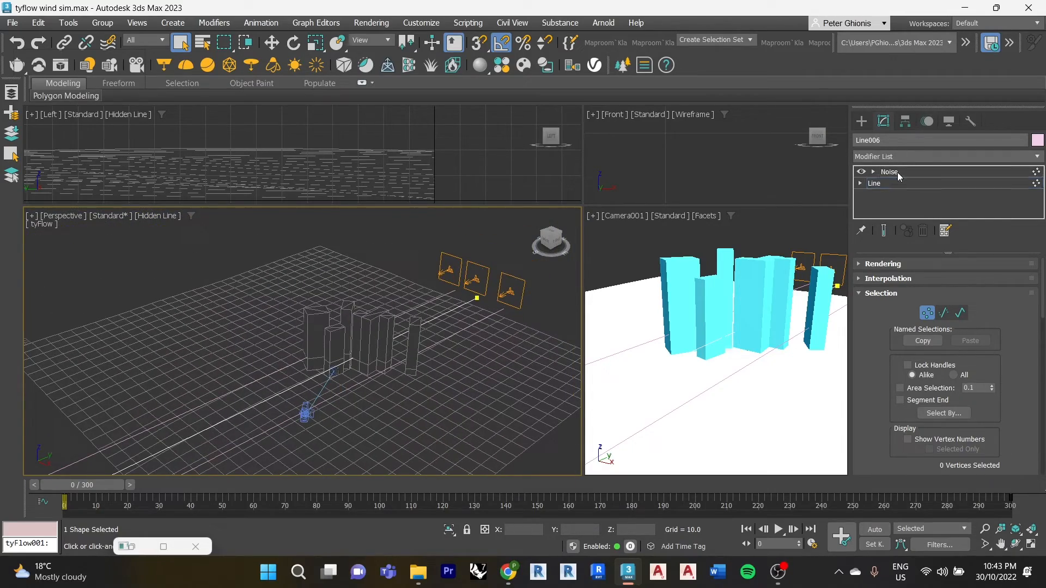
Examine the strength and animation settings of the Noise modifier on the selected path line.
{"action": "key", "text": "w"}
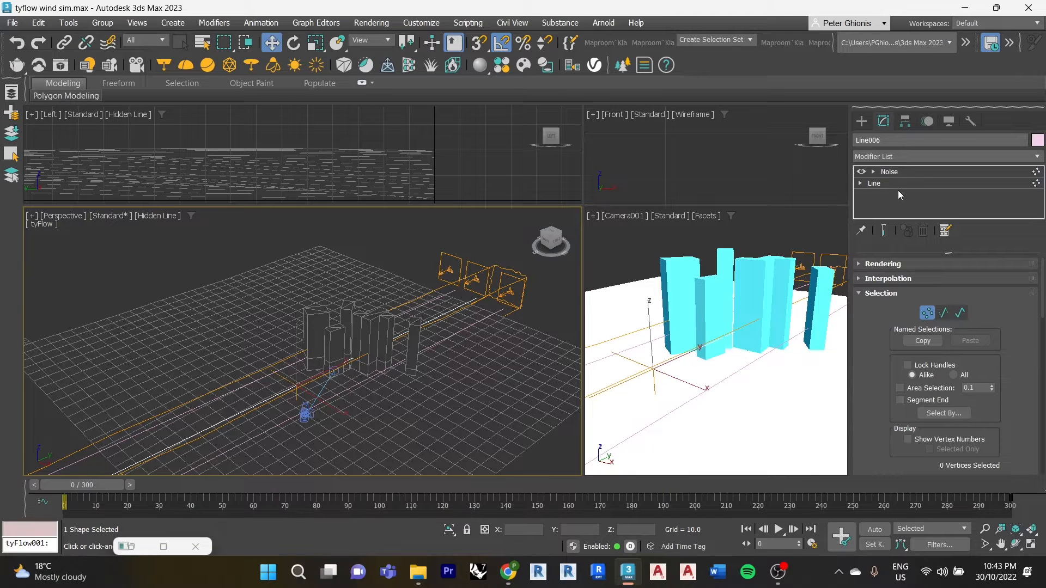
{"action": "left_click", "coordinate": [885, 171]}
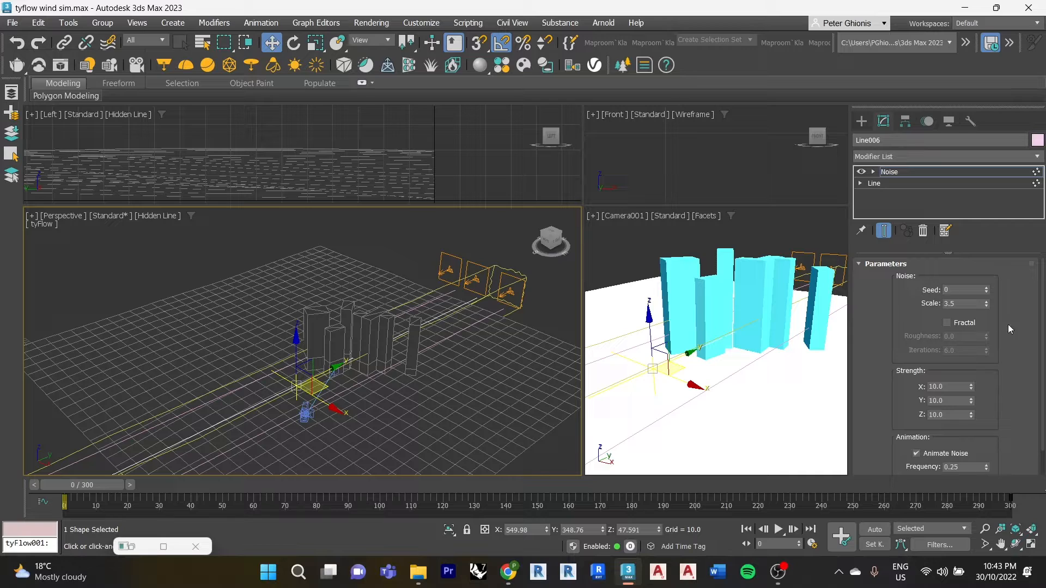
{"action": "left_click", "coordinate": [945, 388]}
{"action": "left_click", "coordinate": [942, 401]}
{"action": "left_click", "coordinate": [942, 415]}
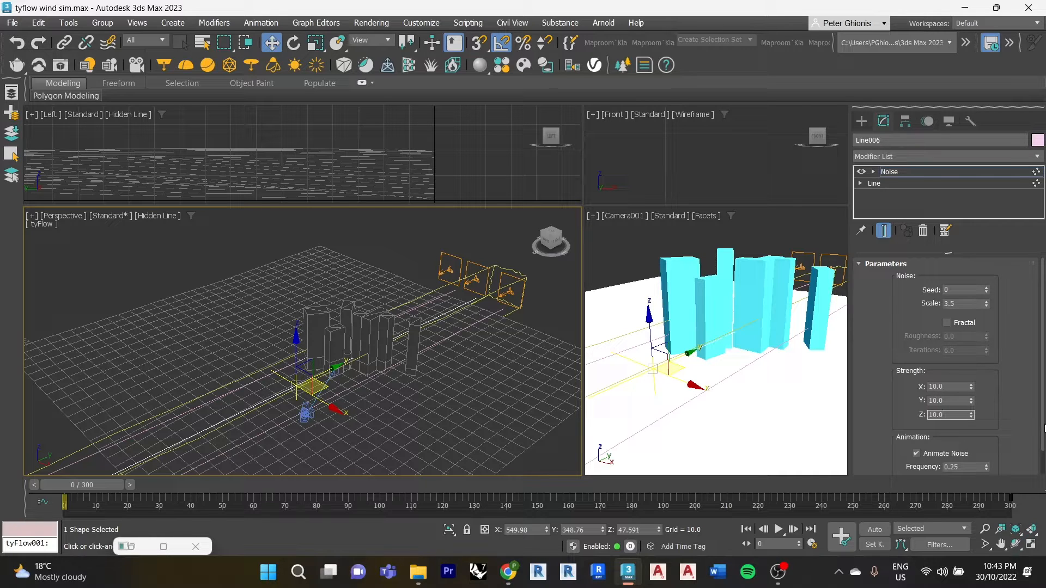
{"action": "scroll", "coordinate": [1045, 429], "scroll_direction": "down", "scroll_amount": 2}
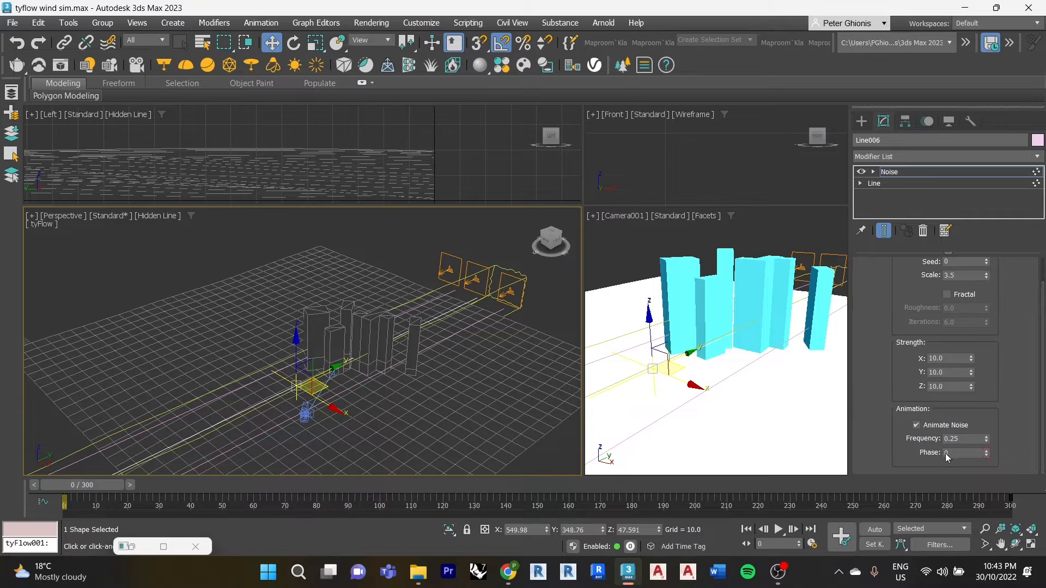
{"action": "scroll", "coordinate": [1041, 444], "scroll_direction": "up", "scroll_amount": 2}
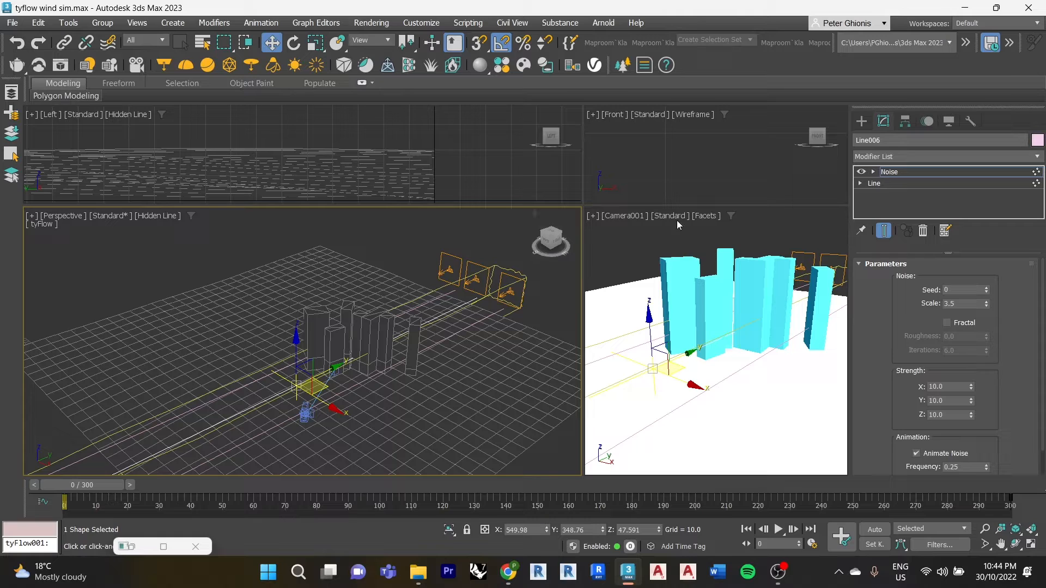
{"action": "left_click", "coordinate": [917, 202]}
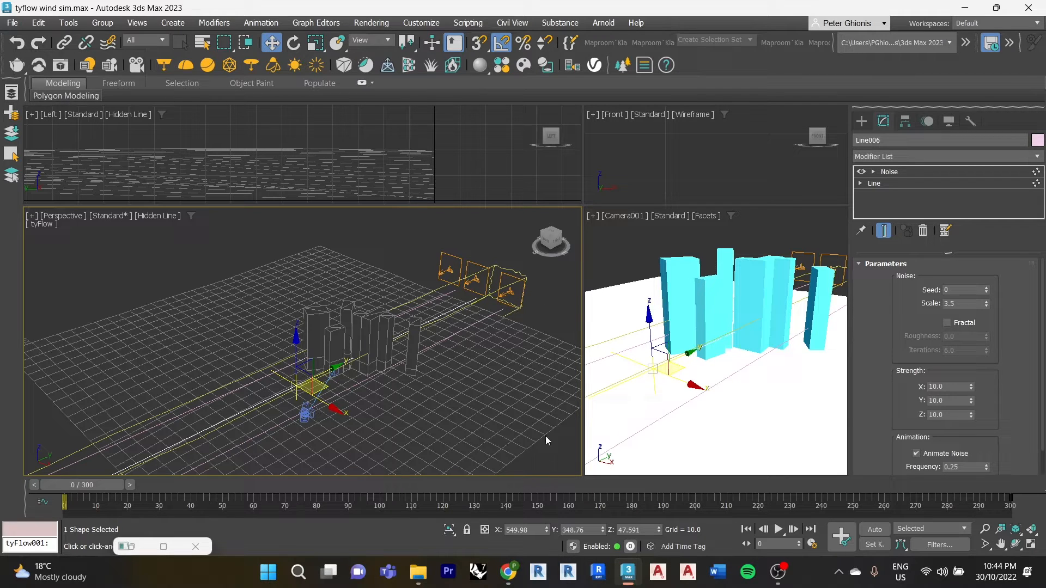
Restore the tyFlow editor window, place it beside the perspective view and clear the scene selection.
{"action": "left_click", "coordinate": [163, 547]}
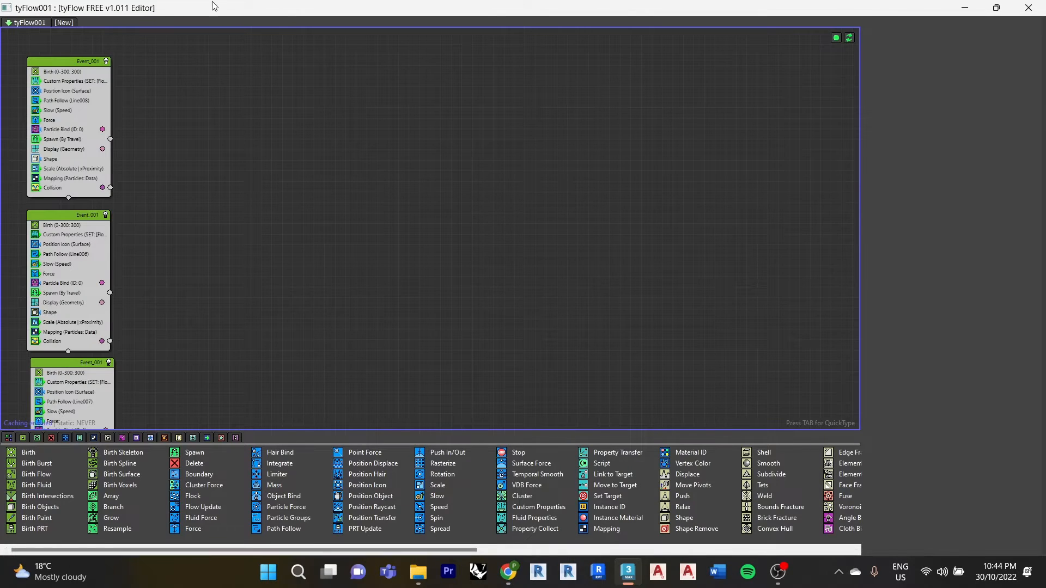
{"action": "left_click_drag", "start_coordinate": [213, 6], "coordinate": [728, 118]}
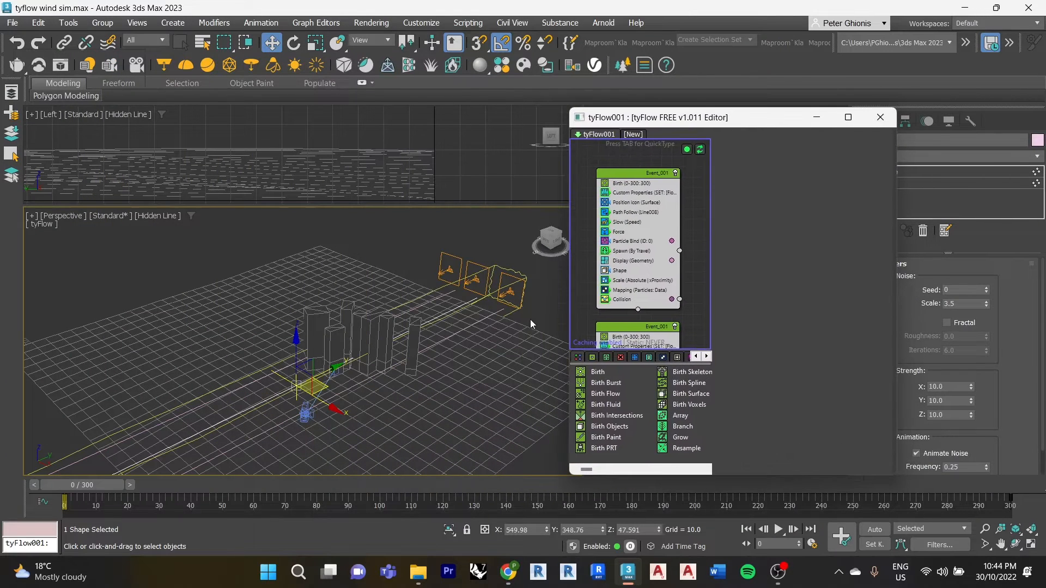
{"action": "left_click", "coordinate": [939, 208]}
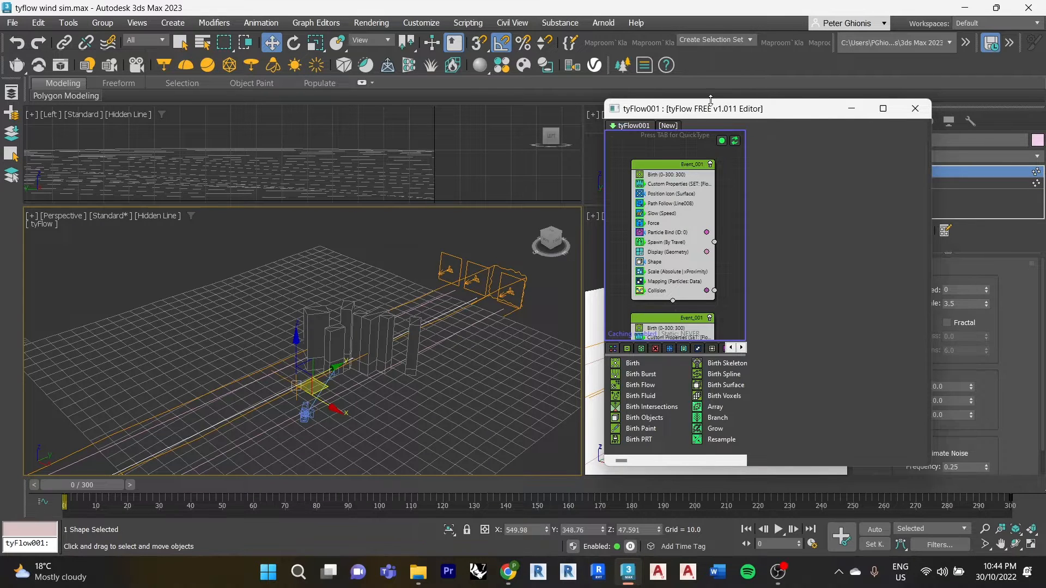
{"action": "left_click_drag", "start_coordinate": [711, 111], "coordinate": [745, 106]}
{"action": "left_click", "coordinate": [542, 298]}
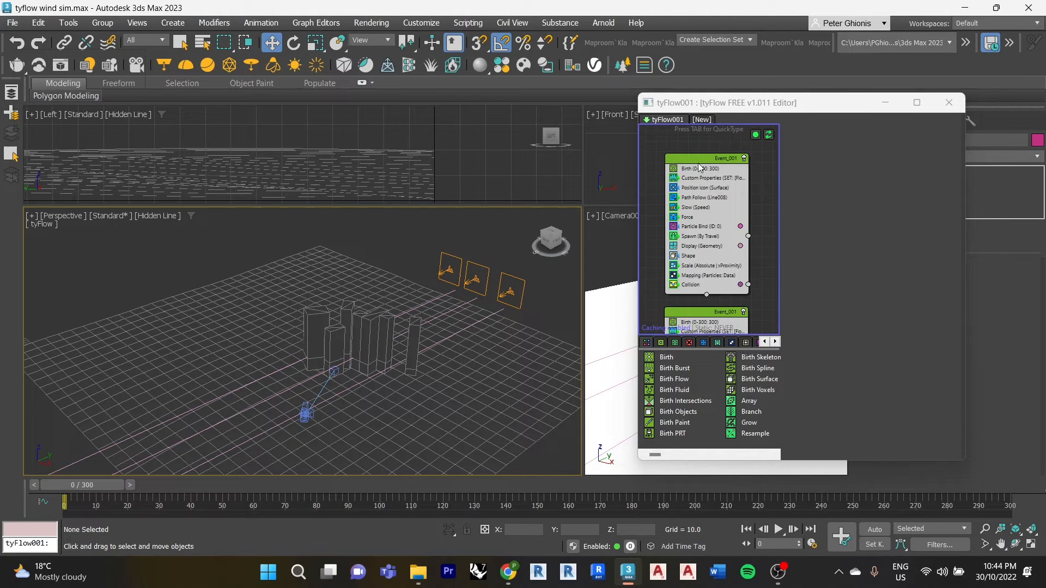
Look over the particle events in the tyFlow graph, ending on the operator list of the first event.
{"action": "left_click_drag", "start_coordinate": [700, 167], "coordinate": [700, 167]}
{"action": "scroll", "coordinate": [732, 297], "scroll_direction": "down", "scroll_amount": 3}
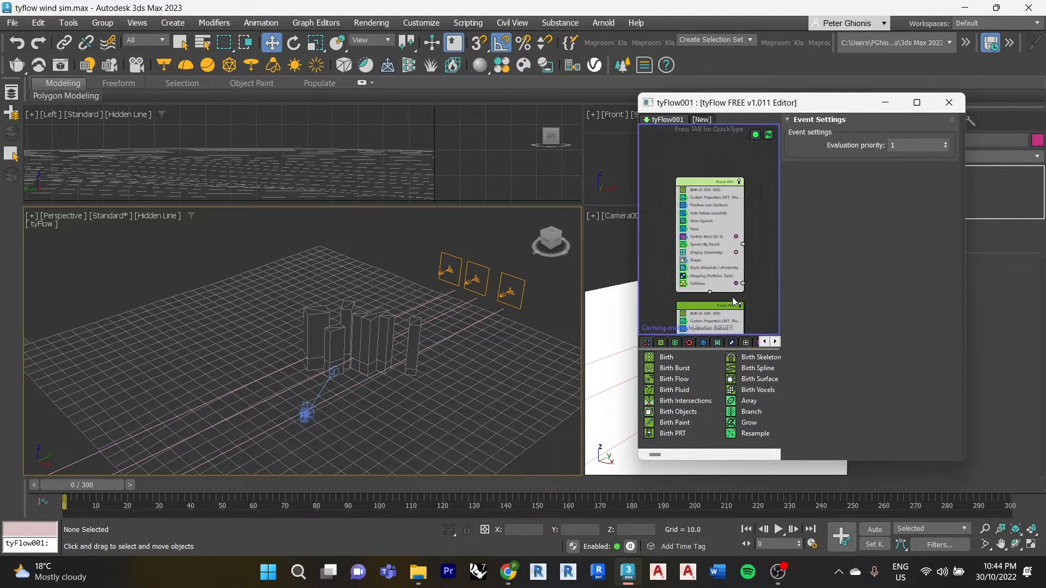
{"action": "middle_click_drag", "start_coordinate": [744, 301], "coordinate": [735, 238]}
{"action": "scroll", "coordinate": [742, 264], "scroll_direction": "down", "scroll_amount": 4}
{"action": "middle_click_drag", "start_coordinate": [747, 313], "coordinate": [686, 296]}
{"action": "scroll", "coordinate": [692, 262], "scroll_direction": "up", "scroll_amount": 3}
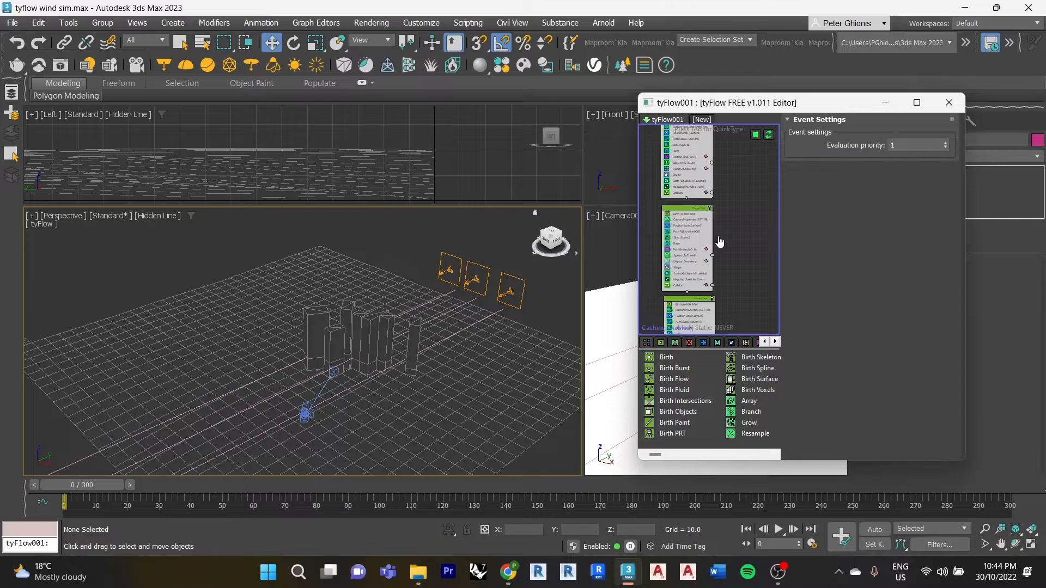
{"action": "scroll", "coordinate": [681, 180], "scroll_direction": "up", "scroll_amount": 4}
{"action": "middle_click_drag", "start_coordinate": [679, 174], "coordinate": [688, 216]}
{"action": "left_click", "coordinate": [651, 195]}
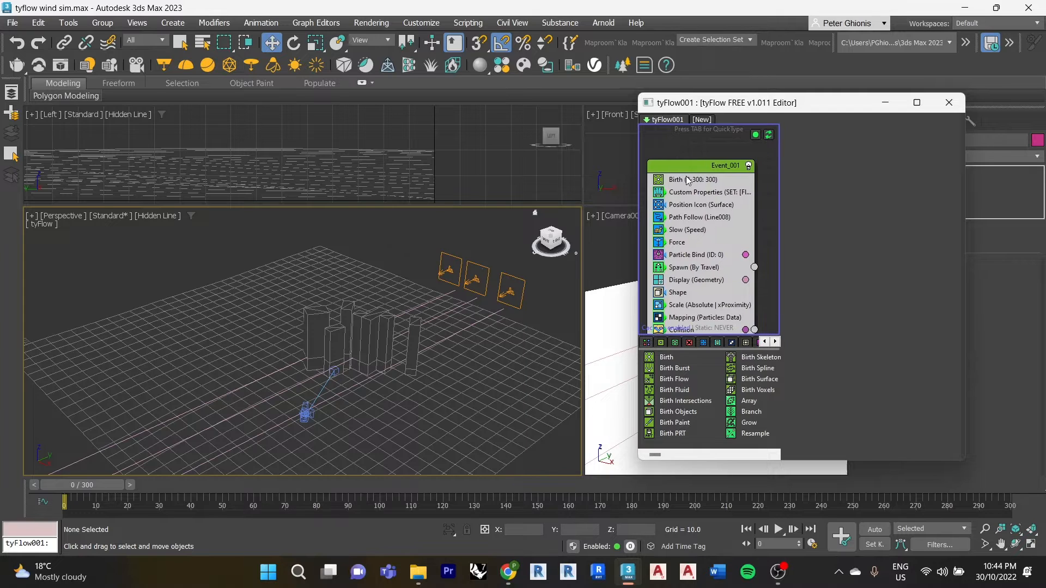
Review the first event's Birth timing settings and the float data options of its Custom Properties operator.
{"action": "left_click", "coordinate": [689, 180]}
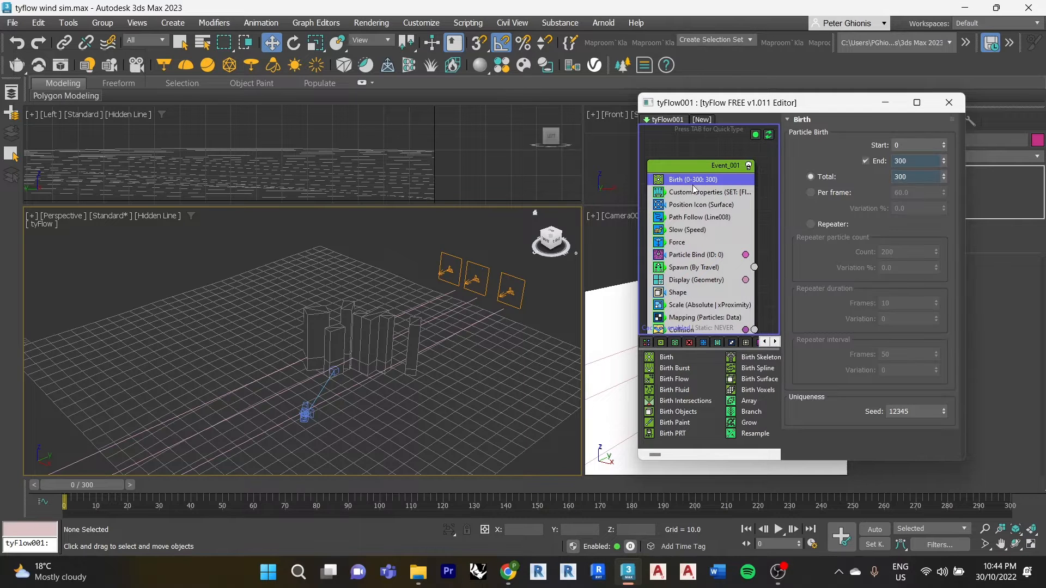
{"action": "left_click", "coordinate": [902, 160]}
{"action": "left_click", "coordinate": [703, 194]}
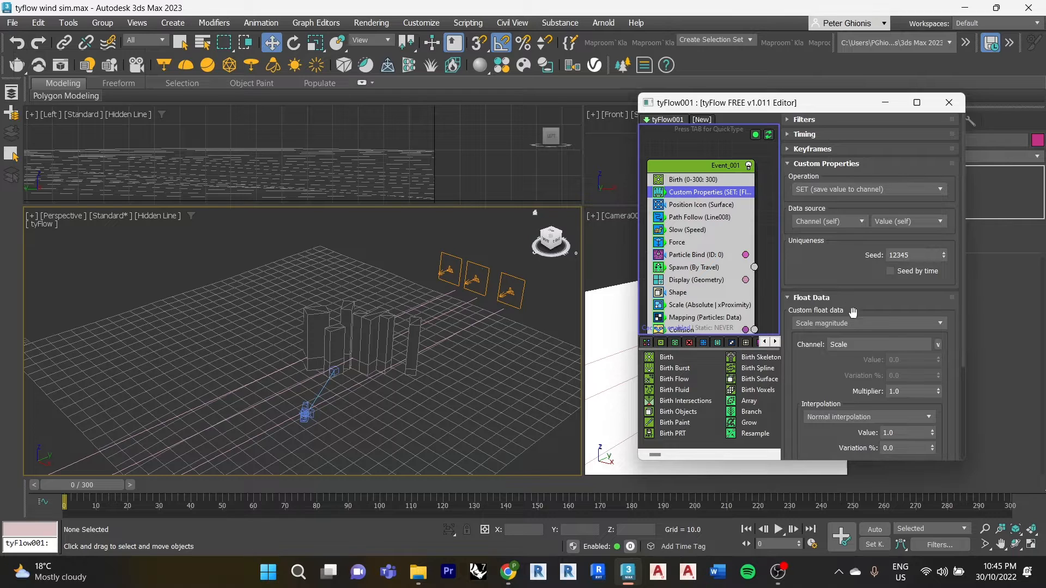
{"action": "left_click", "coordinate": [818, 325]}
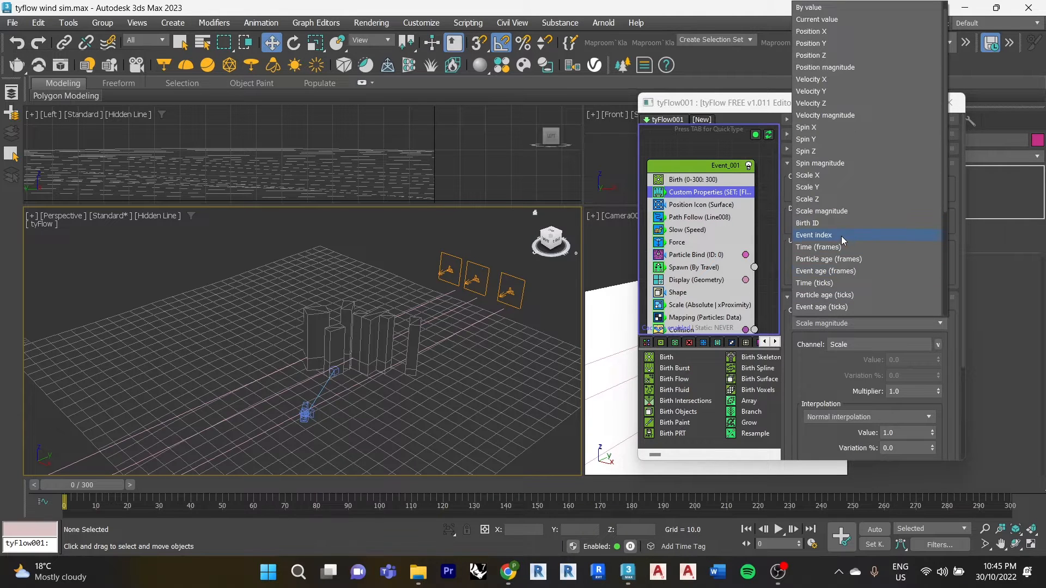
{"action": "scroll", "coordinate": [845, 284], "scroll_direction": "down", "scroll_amount": 1}
{"action": "left_click", "coordinate": [843, 326]}
{"action": "left_click", "coordinate": [833, 329]}
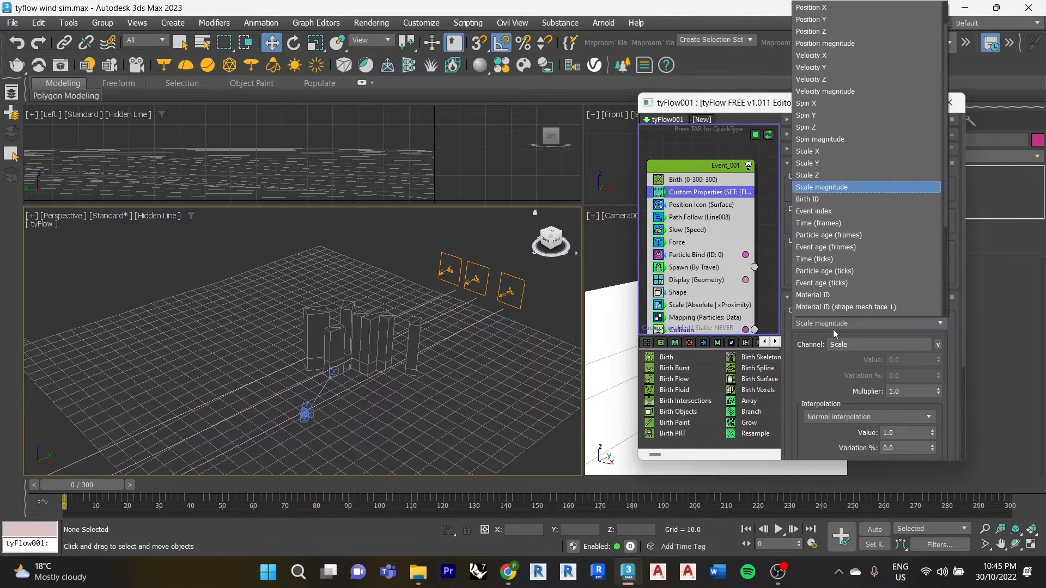
{"action": "left_click", "coordinate": [839, 182]}
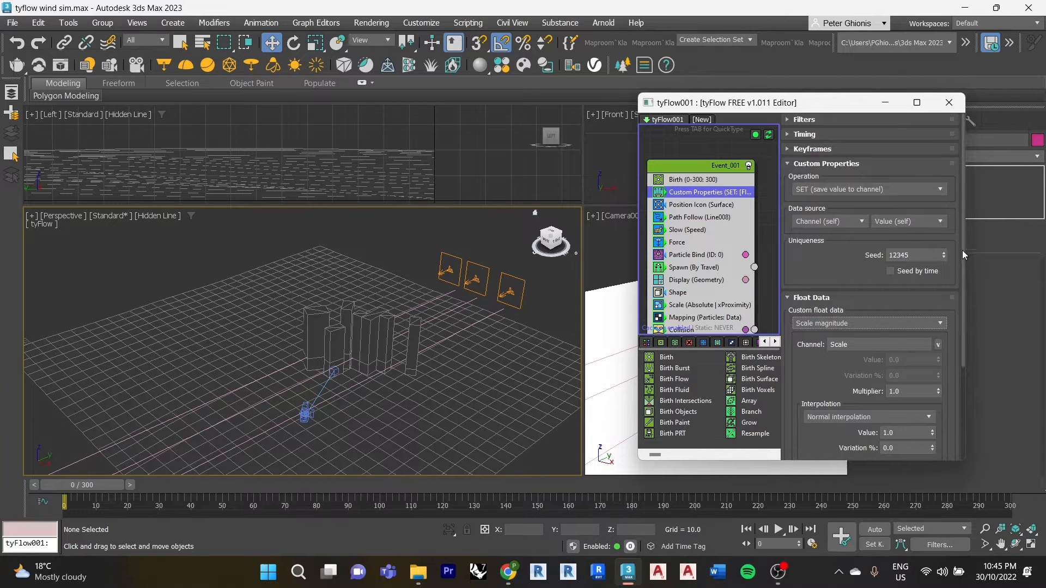
{"action": "left_click_drag", "start_coordinate": [960, 257], "coordinate": [973, 355]}
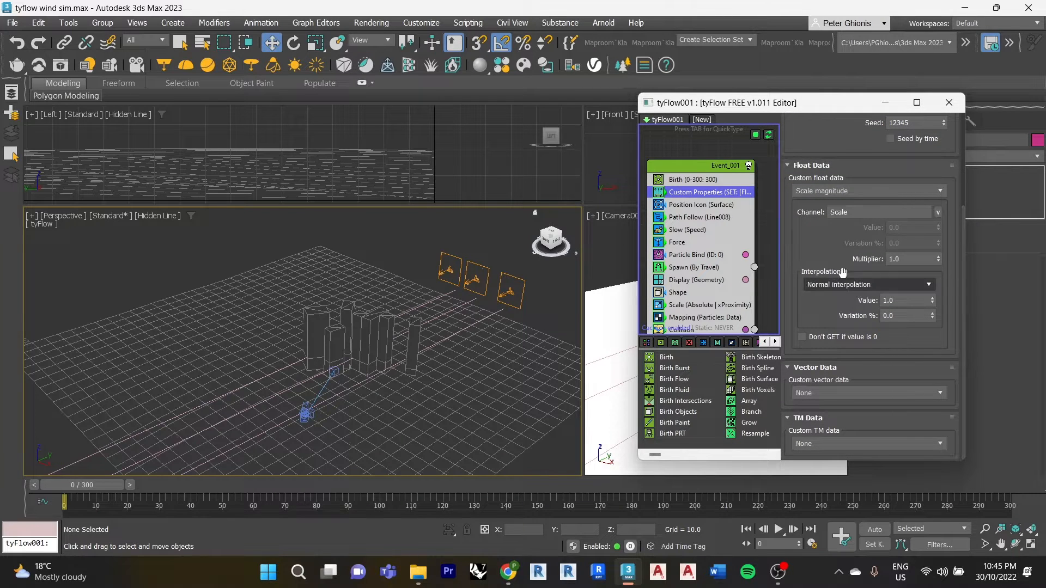
Check the Position Icon operator's icon list and the size parameters of the middle emitter icon in the scene.
{"action": "left_click", "coordinate": [712, 206]}
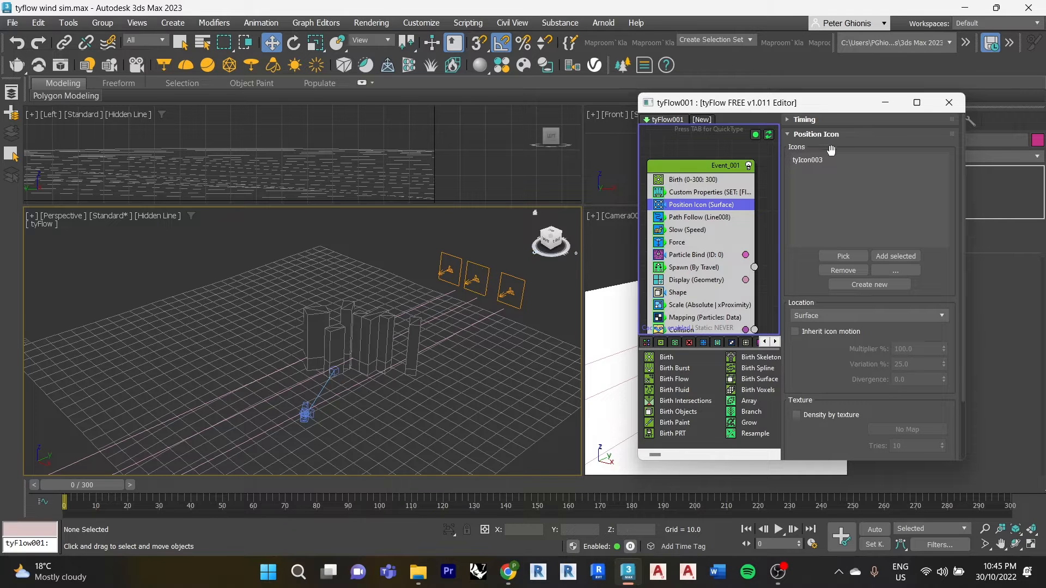
{"action": "left_click", "coordinate": [804, 159]}
{"action": "left_click", "coordinate": [486, 264]}
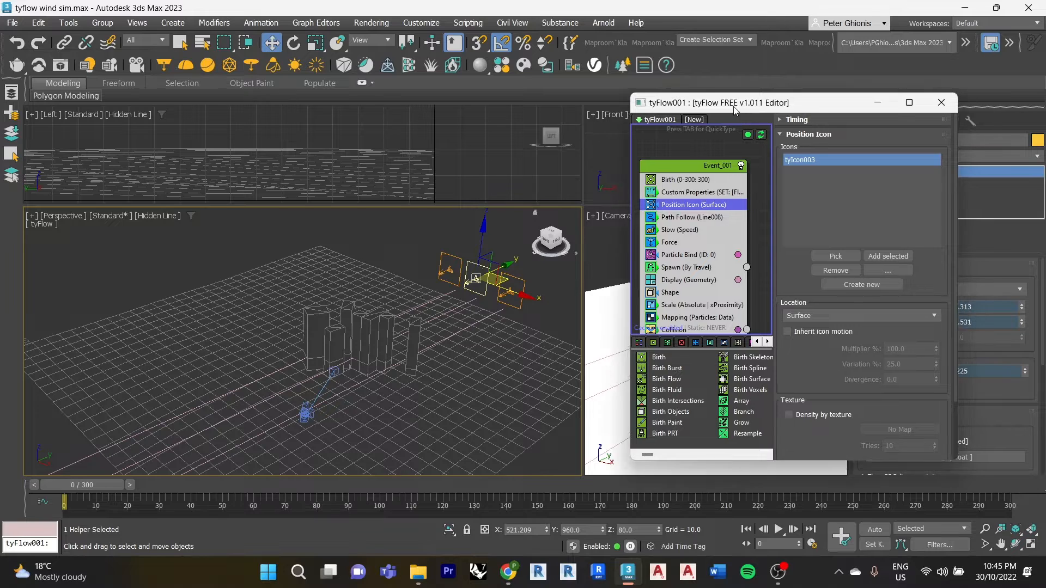
{"action": "left_click_drag", "start_coordinate": [742, 107], "coordinate": [517, 121]}
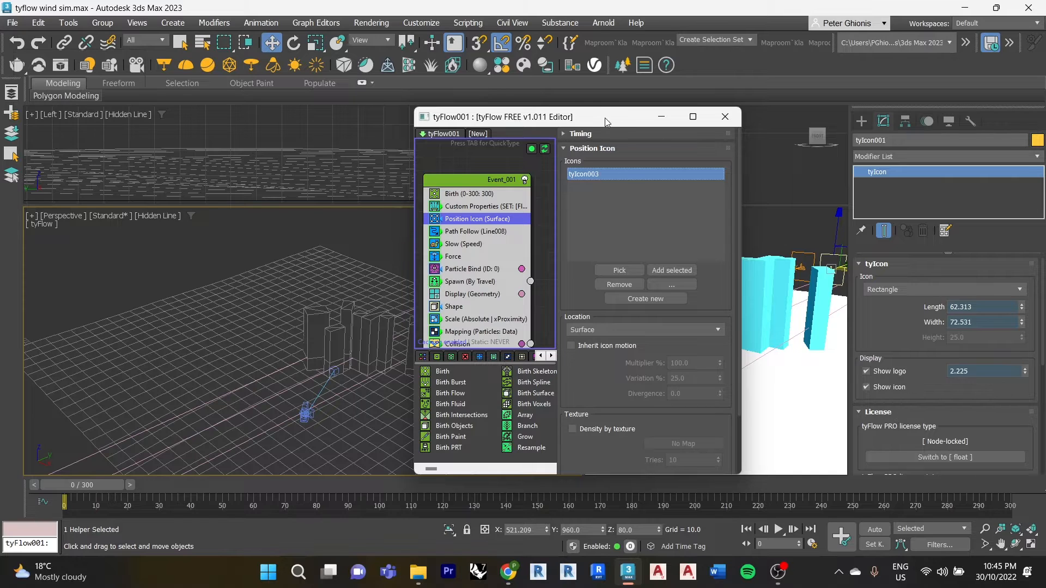
{"action": "left_click_drag", "start_coordinate": [606, 121], "coordinate": [819, 111]}
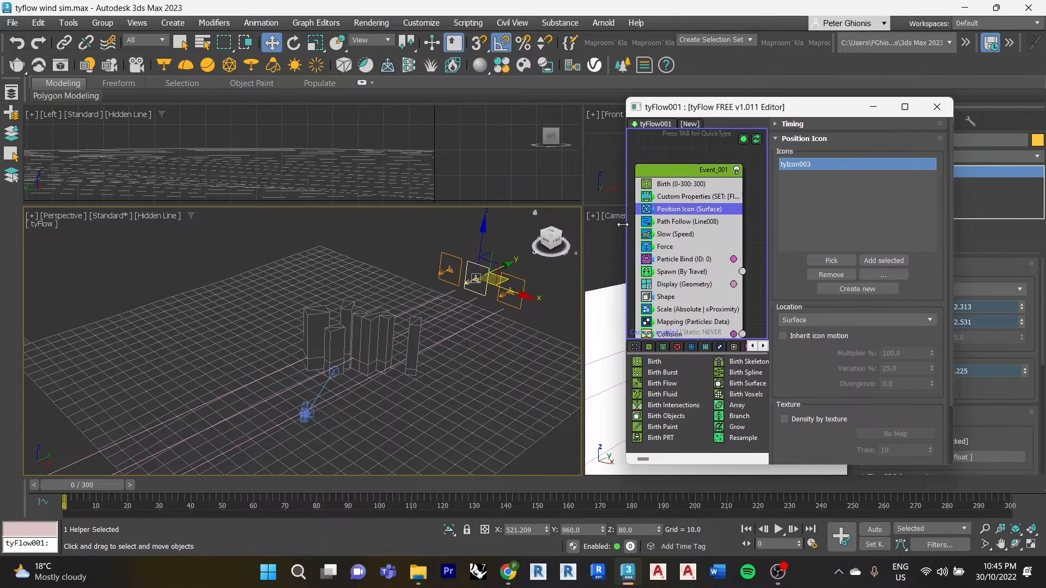
Examine the Path Follow operator's spline object against the scene's path line, and view the Slow operator's settings.
{"action": "left_click", "coordinate": [678, 223]}
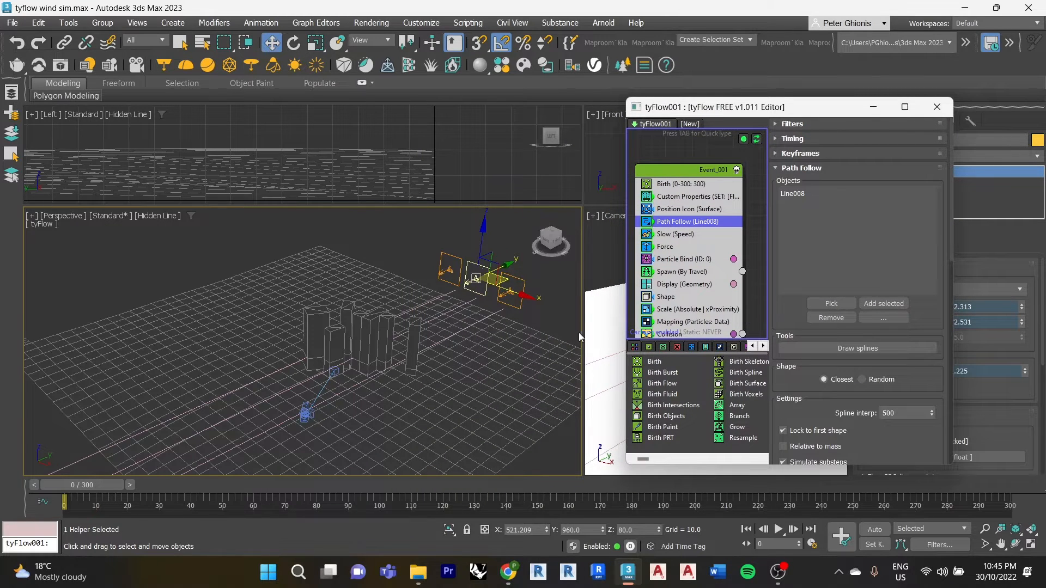
{"action": "left_click", "coordinate": [478, 303]}
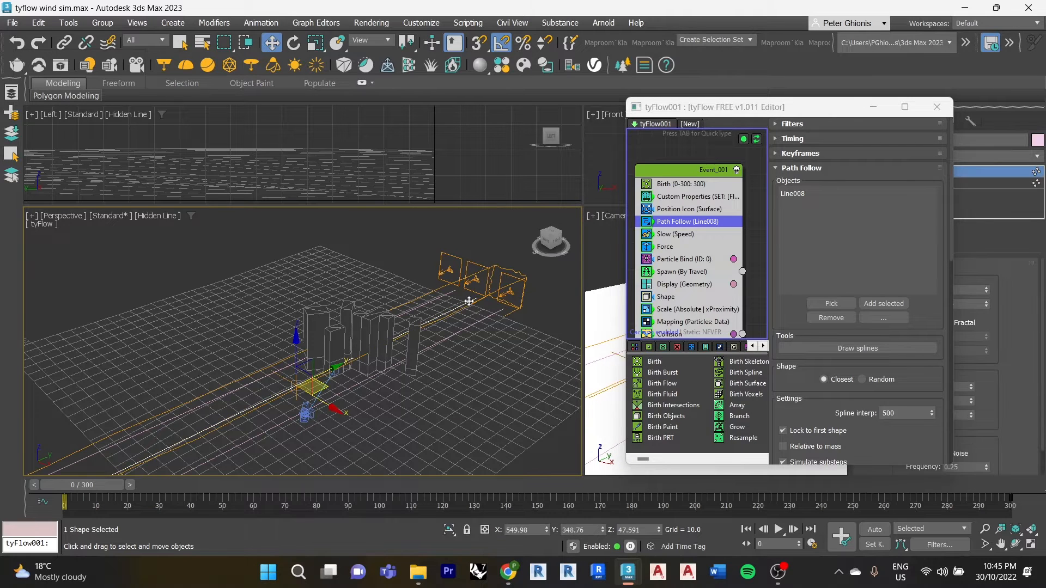
{"action": "left_click_drag", "start_coordinate": [436, 293], "coordinate": [532, 297]}
{"action": "key", "text": "Delete"}
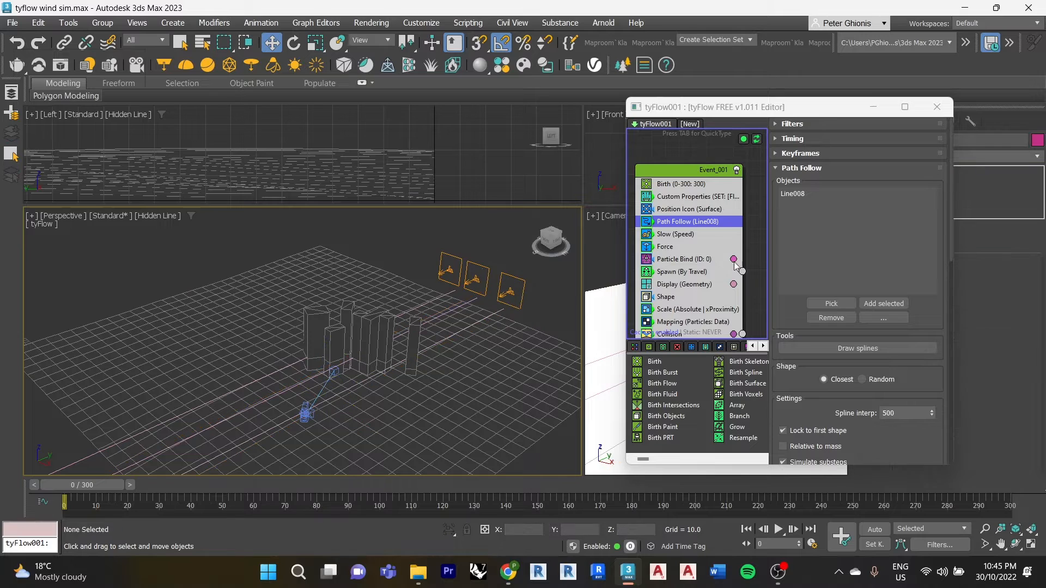
{"action": "left_click", "coordinate": [799, 193]}
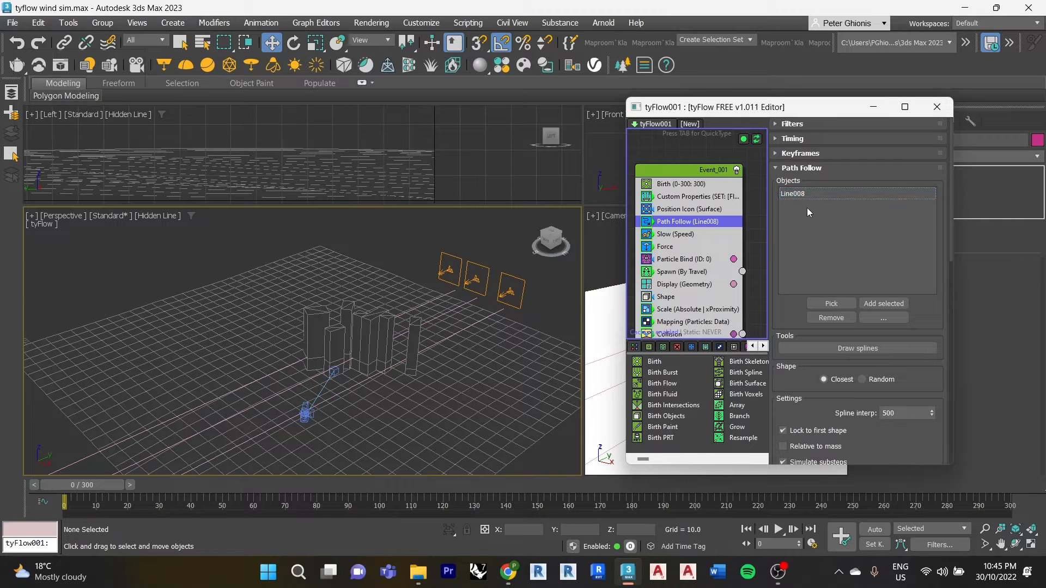
{"action": "left_click", "coordinate": [680, 235]}
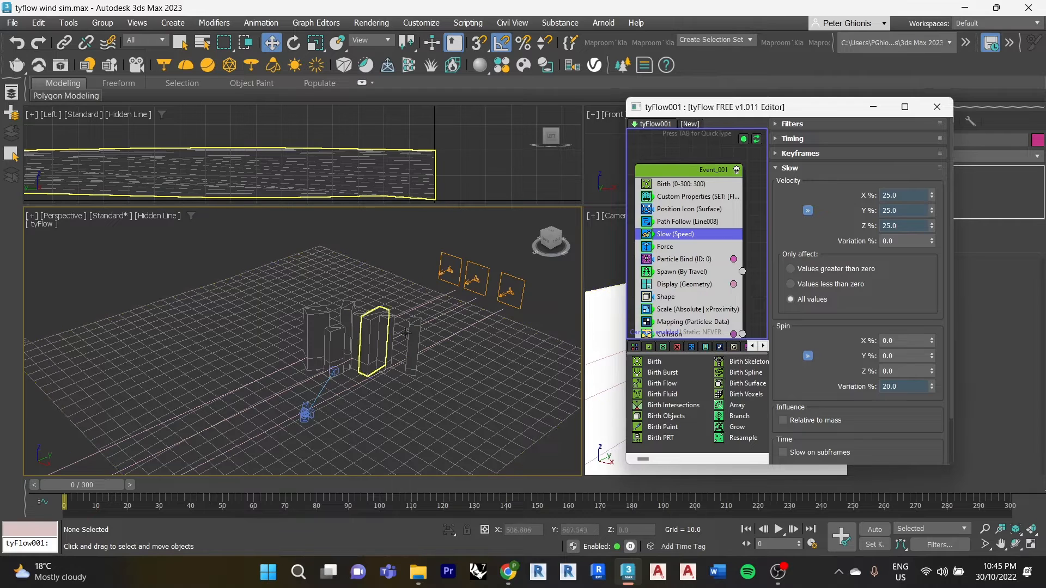
Review the Force operator's built-in wind, Built-in Noise 1, spin and affect settings.
{"action": "left_click", "coordinate": [668, 249]}
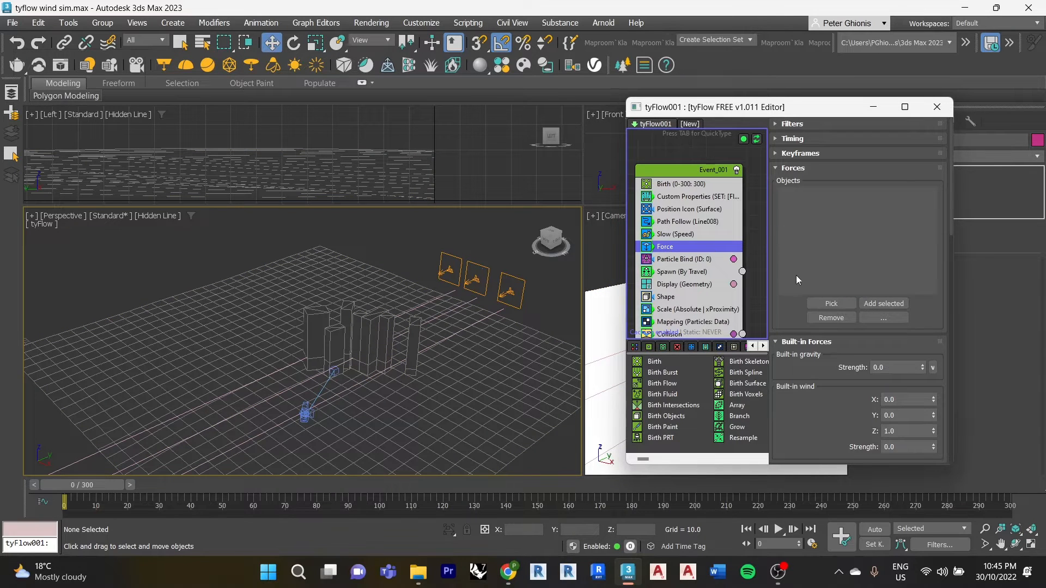
{"action": "scroll", "coordinate": [796, 276], "scroll_direction": "down", "scroll_amount": 3}
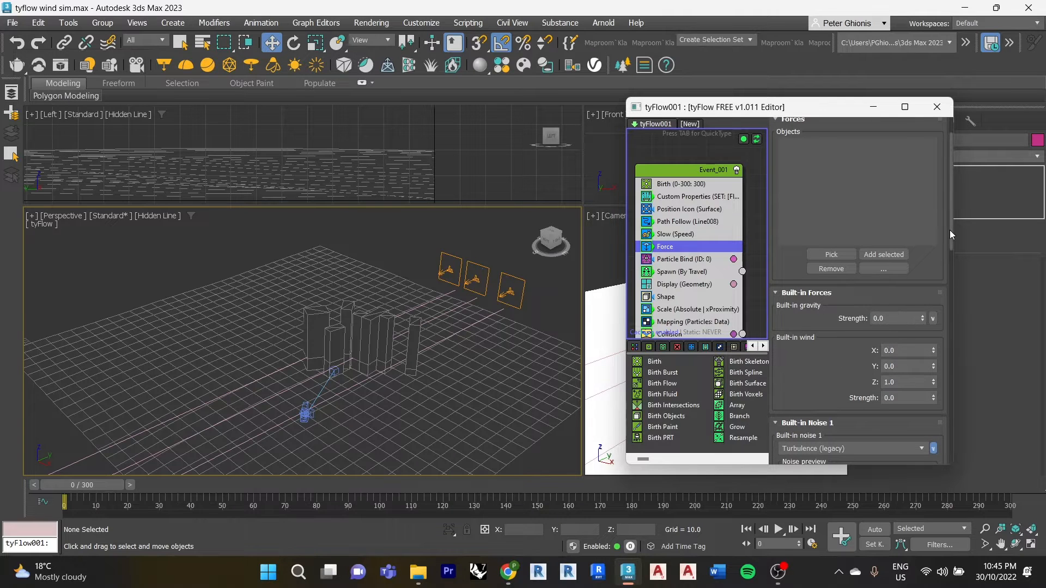
{"action": "left_click_drag", "start_coordinate": [950, 230], "coordinate": [959, 272]}
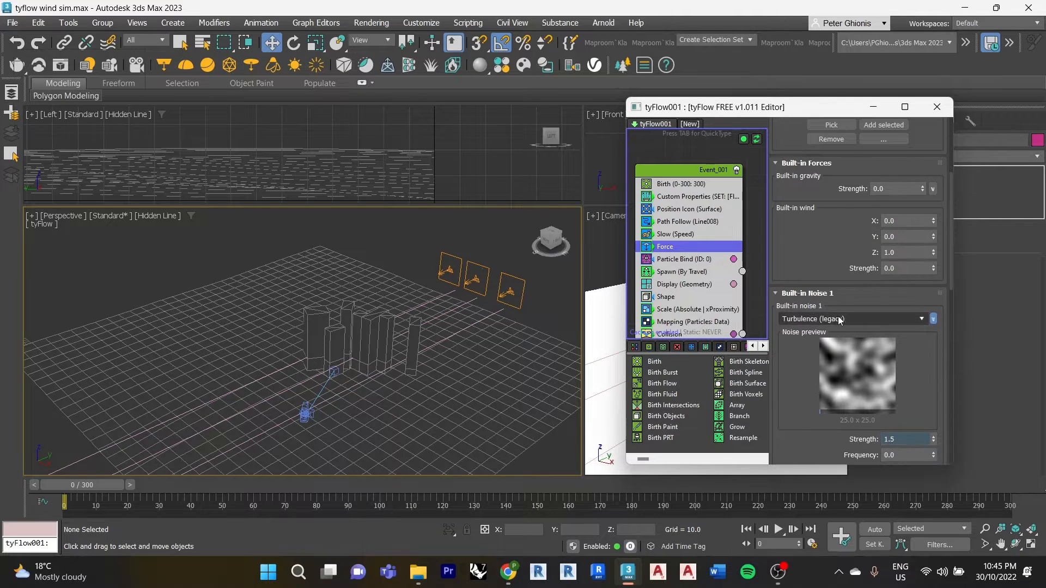
{"action": "left_click", "coordinate": [841, 320]}
{"action": "left_click", "coordinate": [820, 439]}
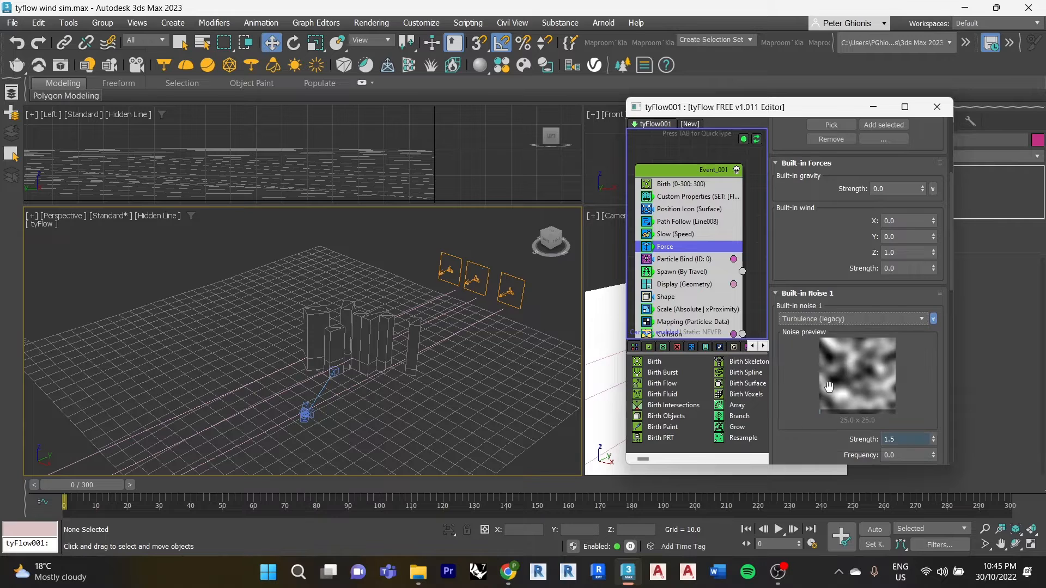
{"action": "left_click", "coordinate": [949, 286]}
{"action": "left_click_drag", "start_coordinate": [953, 289], "coordinate": [980, 342]}
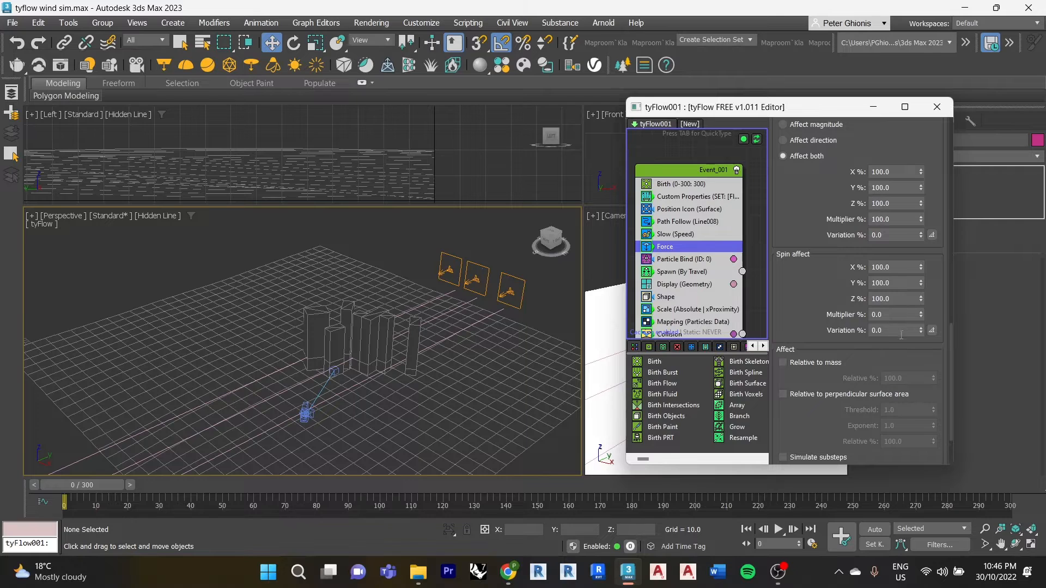
Review the remaining Force affect settings, then examine the Particle Bind operator's stiffness, bind length and display settings.
{"action": "left_click_drag", "start_coordinate": [952, 361], "coordinate": [957, 401]}
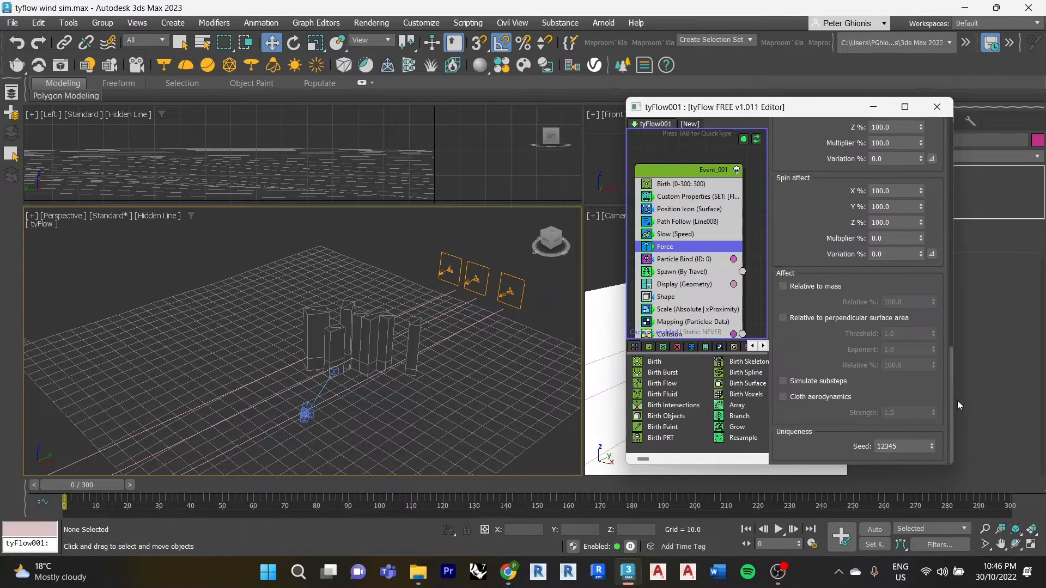
{"action": "left_click", "coordinate": [685, 259]}
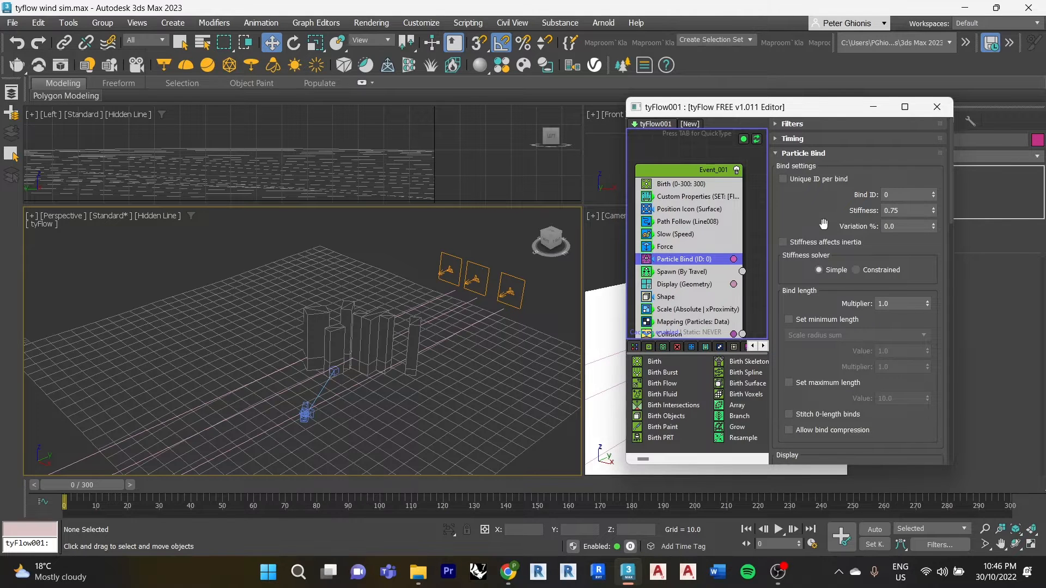
{"action": "scroll", "coordinate": [823, 226], "scroll_direction": "down", "scroll_amount": 4}
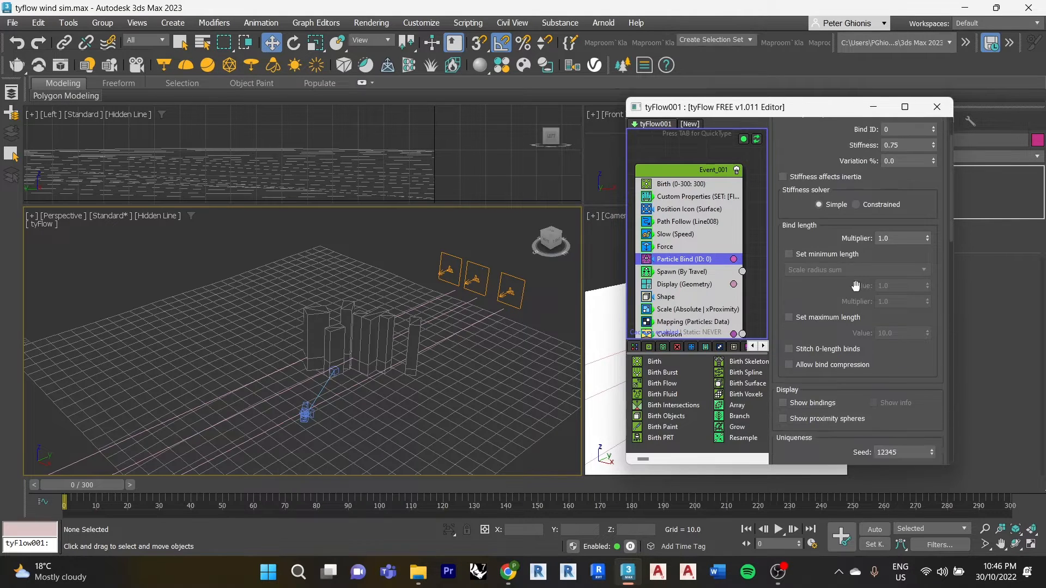
{"action": "scroll", "coordinate": [837, 275], "scroll_direction": "down", "scroll_amount": 2}
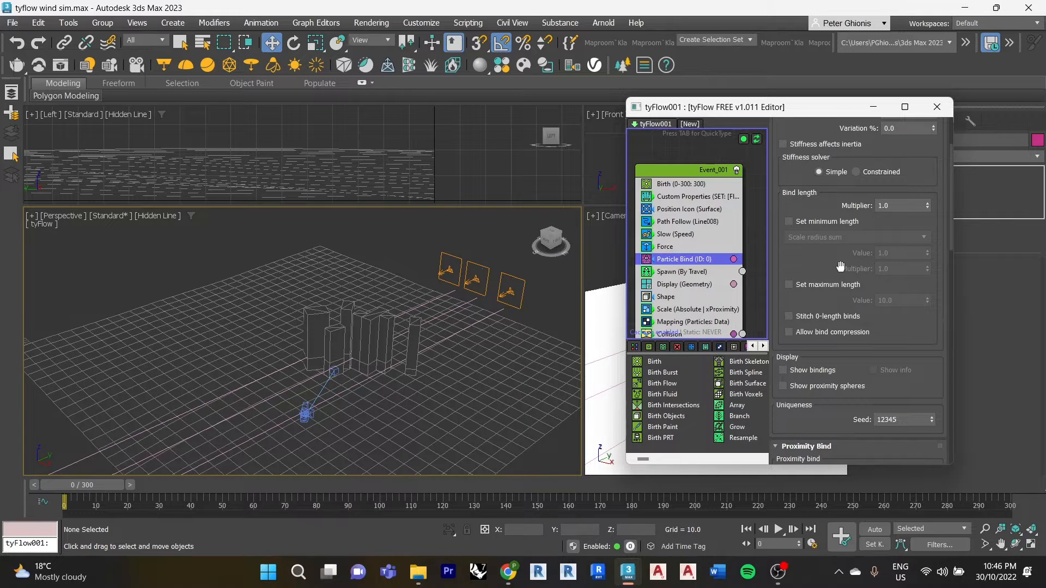
{"action": "scroll", "coordinate": [841, 265], "scroll_direction": "down", "scroll_amount": 6}
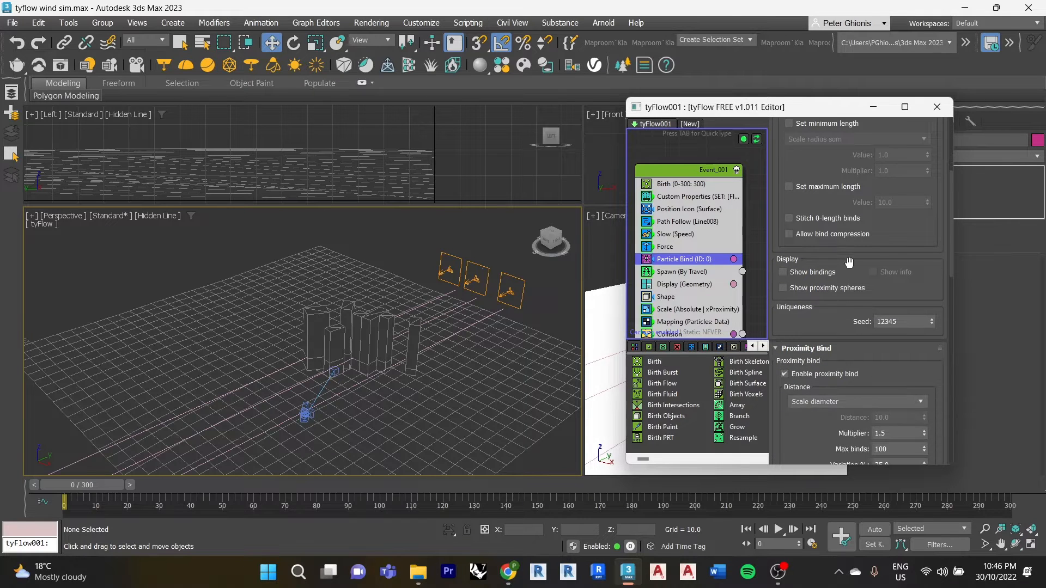
{"action": "scroll", "coordinate": [849, 263], "scroll_direction": "down", "scroll_amount": 4}
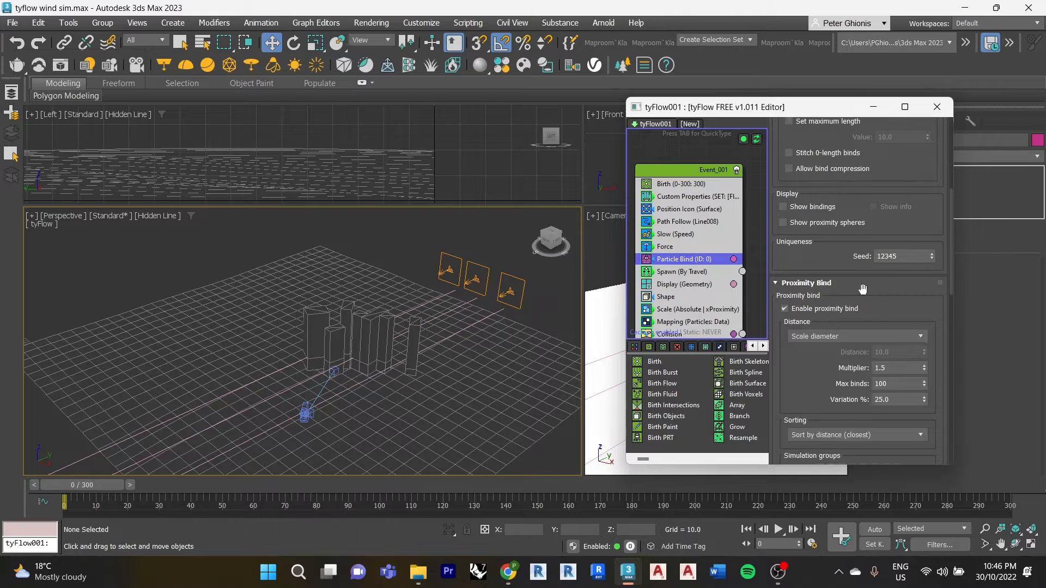
Review the distance modes, multiplier and sorting options in the Particle Bind operator's Proximity Bind settings.
{"action": "left_click", "coordinate": [904, 369]}
{"action": "left_click", "coordinate": [846, 337]}
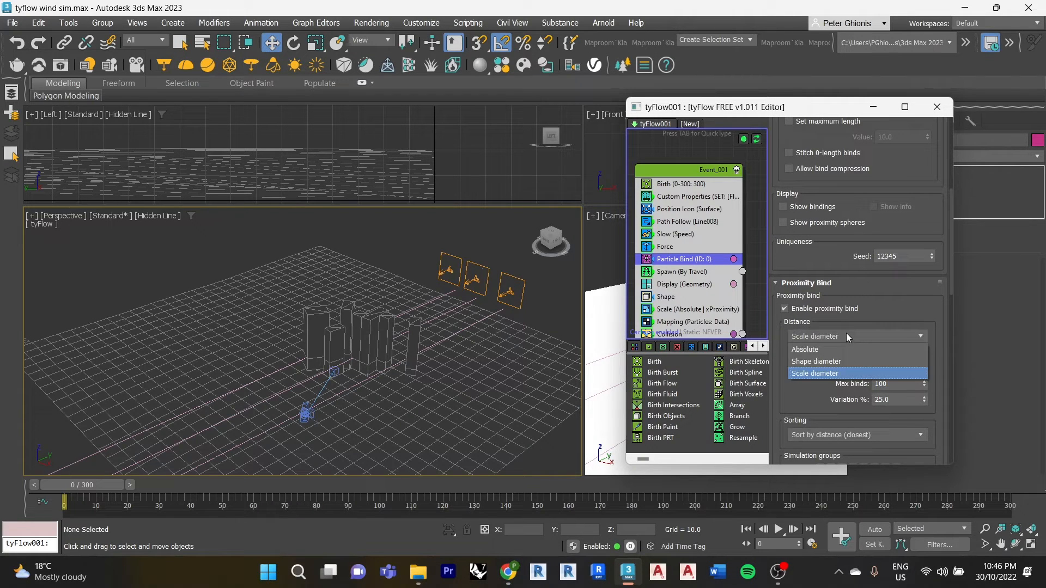
{"action": "left_click", "coordinate": [847, 335]}
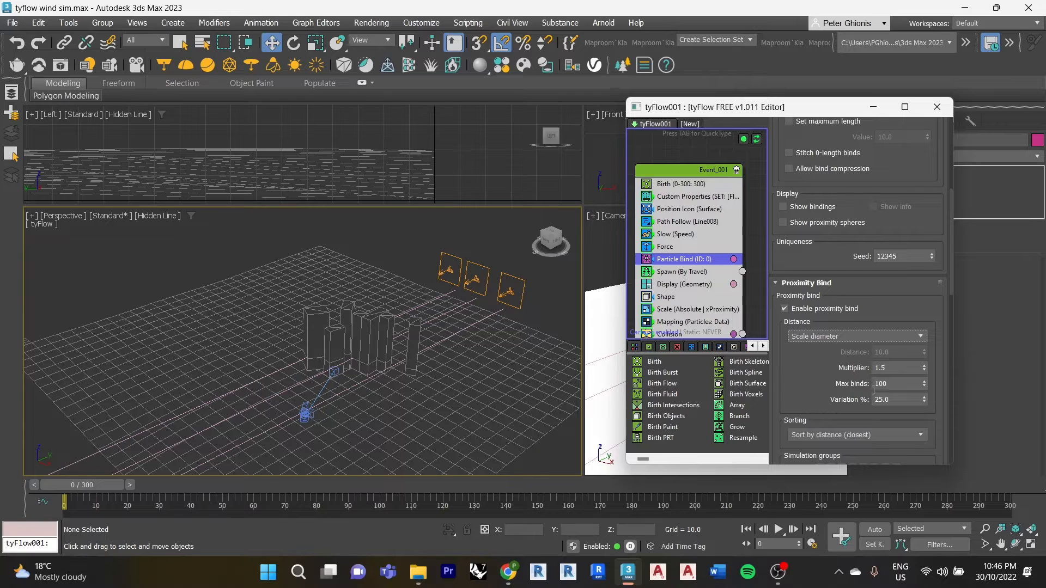
{"action": "scroll", "coordinate": [874, 390], "scroll_direction": "down", "scroll_amount": 2}
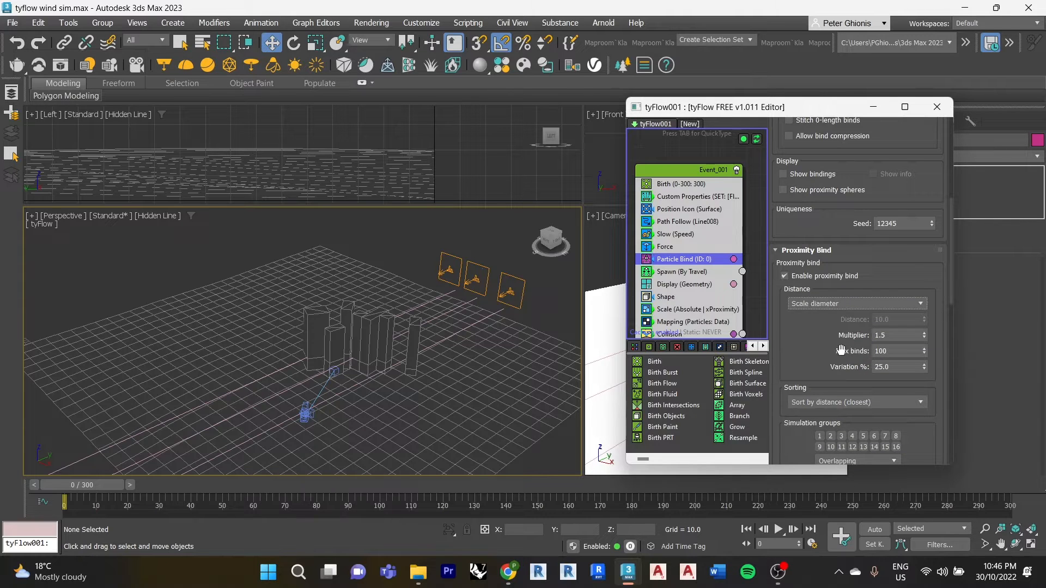
{"action": "scroll", "coordinate": [841, 351], "scroll_direction": "down", "scroll_amount": 1}
{"action": "left_click", "coordinate": [826, 386]}
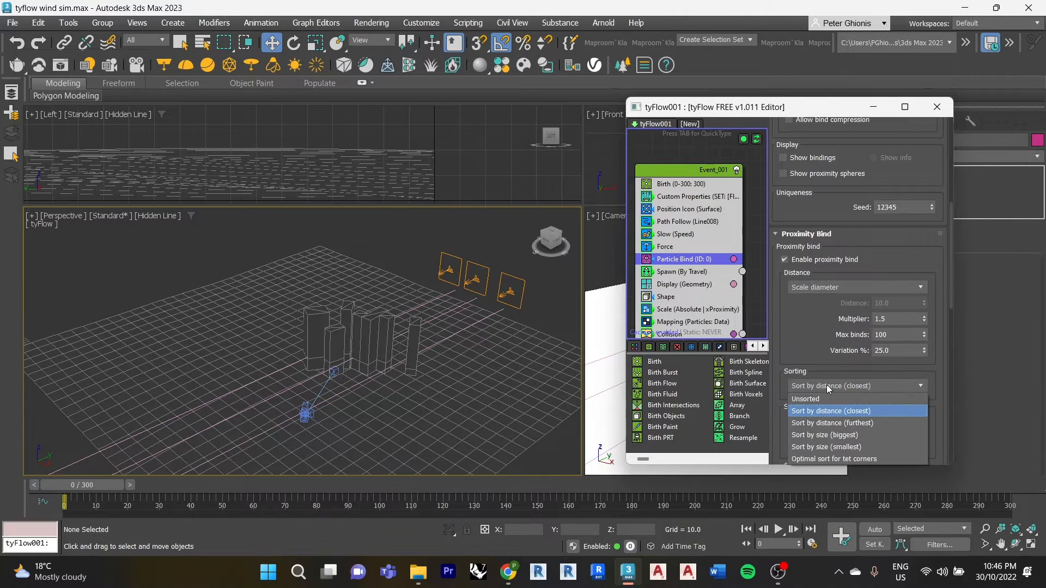
{"action": "left_click", "coordinate": [842, 411]}
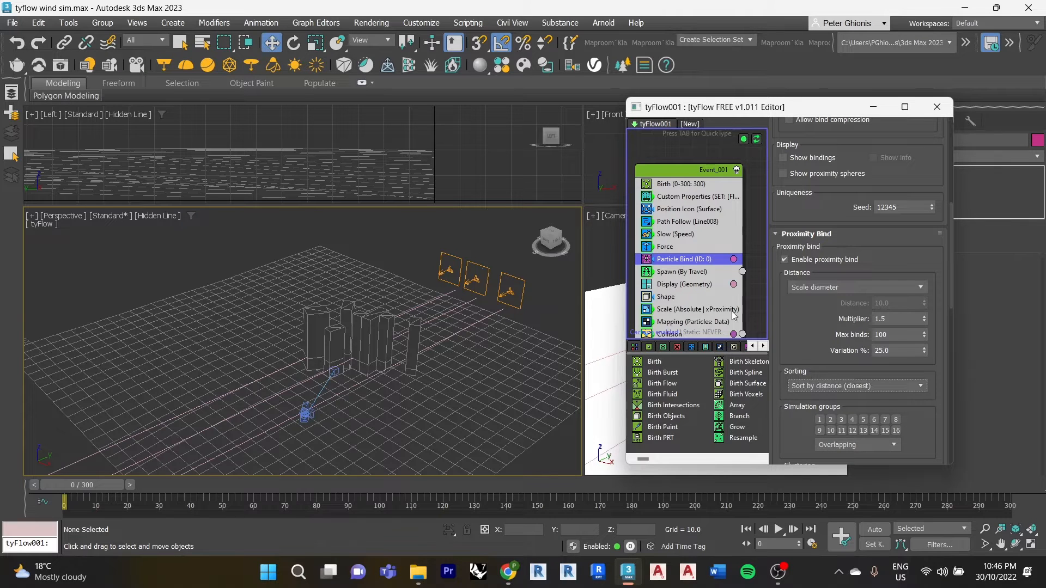
Review the Spawn operator's travel distance step size, variation and spawn percentage.
{"action": "left_click", "coordinate": [682, 272]}
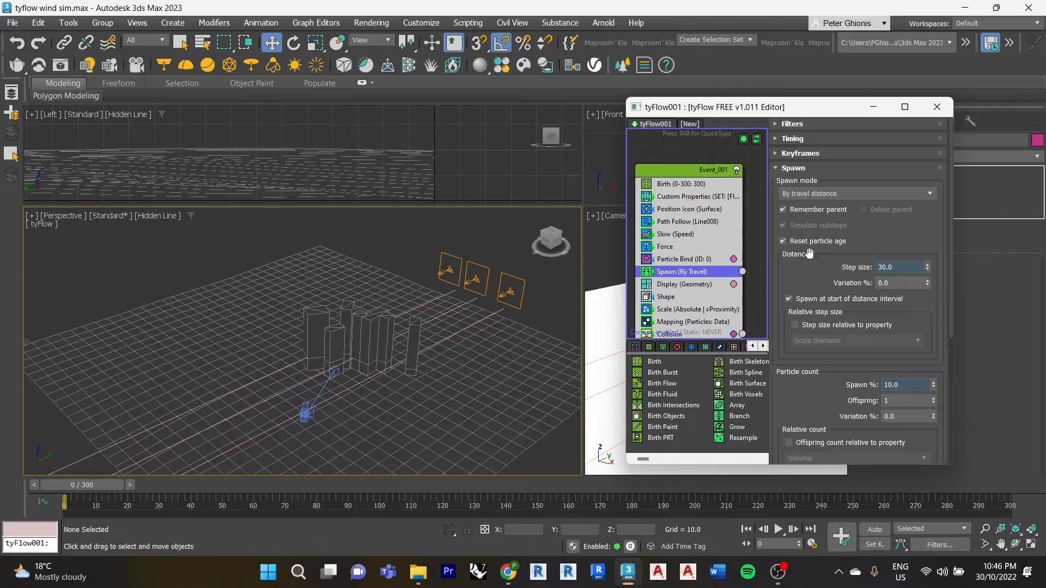
{"action": "left_click", "coordinate": [894, 268]}
{"action": "left_click", "coordinate": [894, 283]}
{"action": "left_click", "coordinate": [899, 267]}
{"action": "left_click", "coordinate": [910, 387]}
Scrub the animation to frame 63 and inspect the spawned particles close up near the emitter icons.
{"action": "left_click_drag", "start_coordinate": [107, 483], "coordinate": [289, 488]}
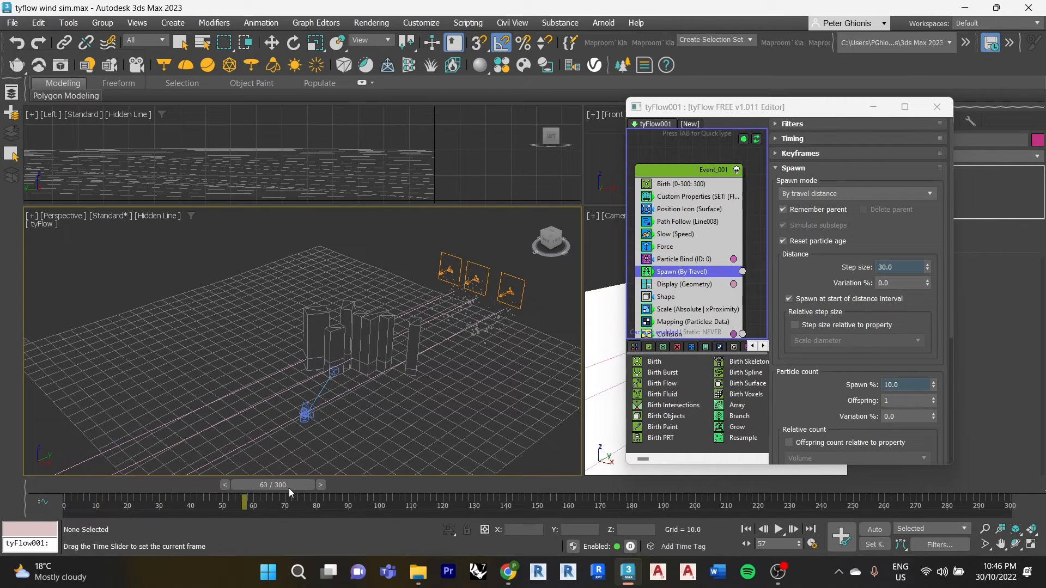
{"action": "scroll", "coordinate": [484, 333], "scroll_direction": "up", "scroll_amount": 5}
{"action": "middle_click_drag", "start_coordinate": [496, 343], "coordinate": [410, 345]}
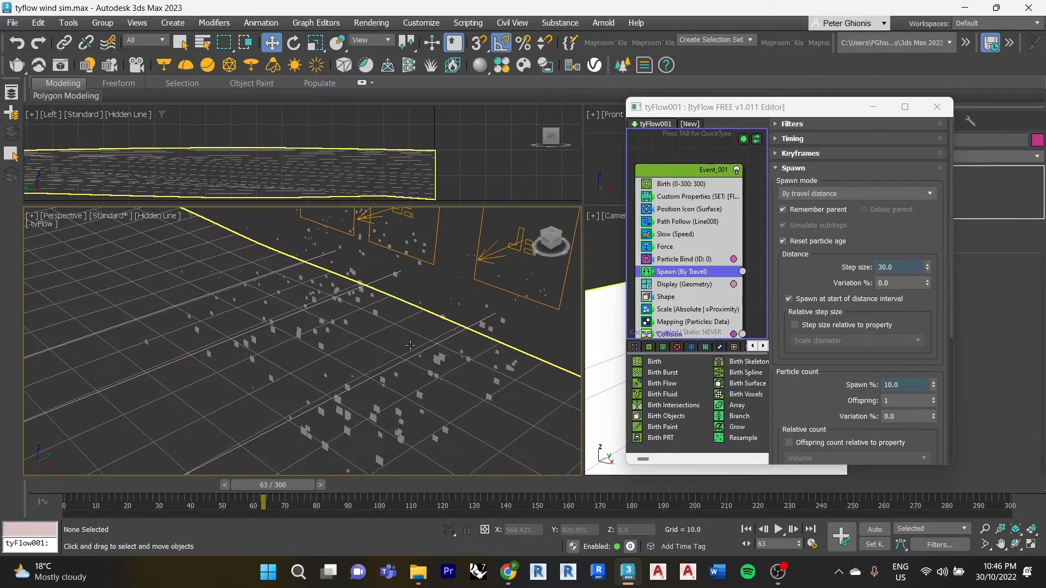
{"action": "scroll", "coordinate": [456, 311], "scroll_direction": "down", "scroll_amount": 2}
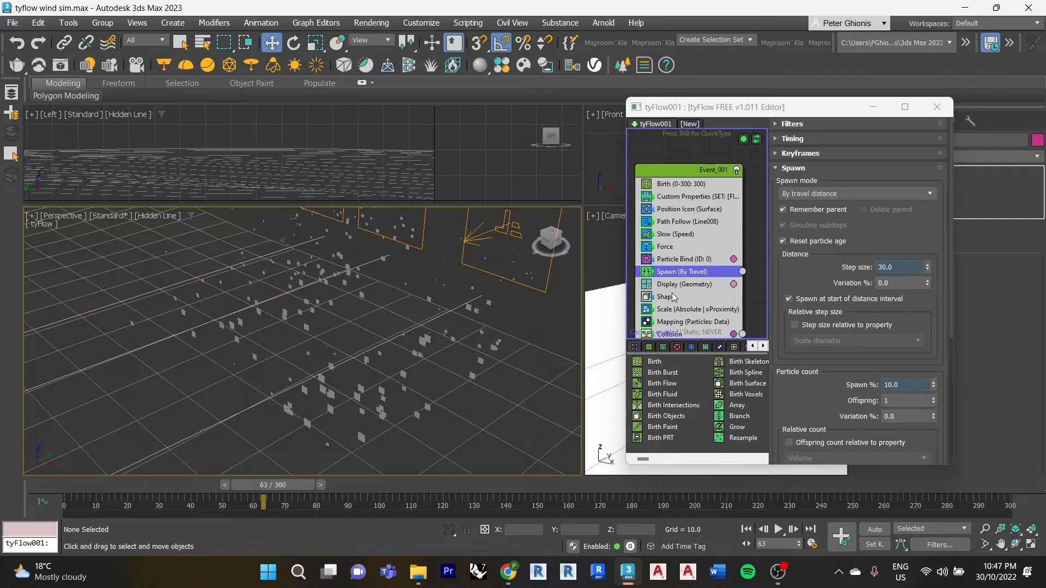
Try a travel distance step size of 15 in the Spawn operator.
{"action": "left_click", "coordinate": [900, 385]}
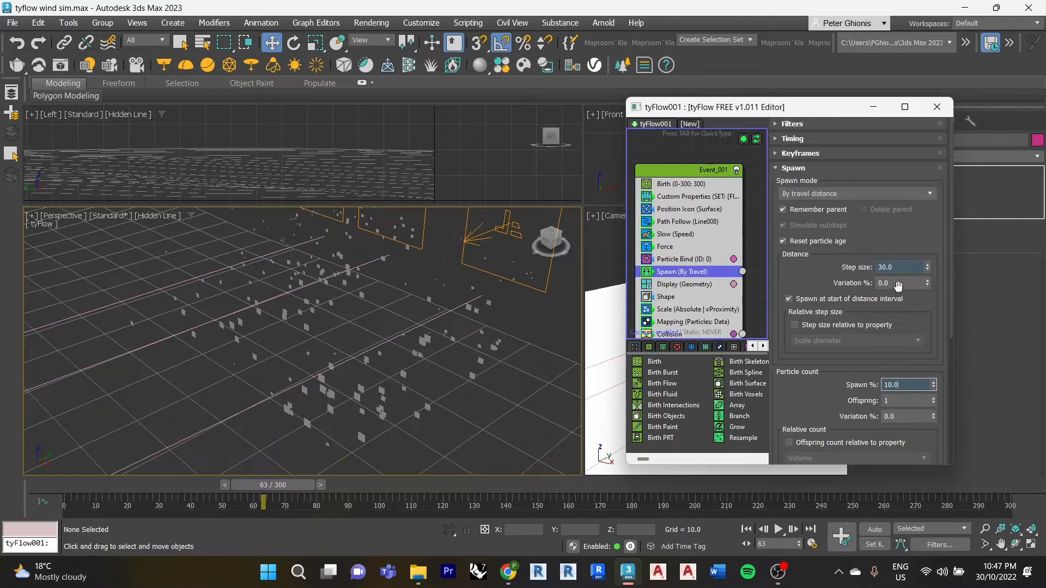
{"action": "left_click", "coordinate": [898, 266]}
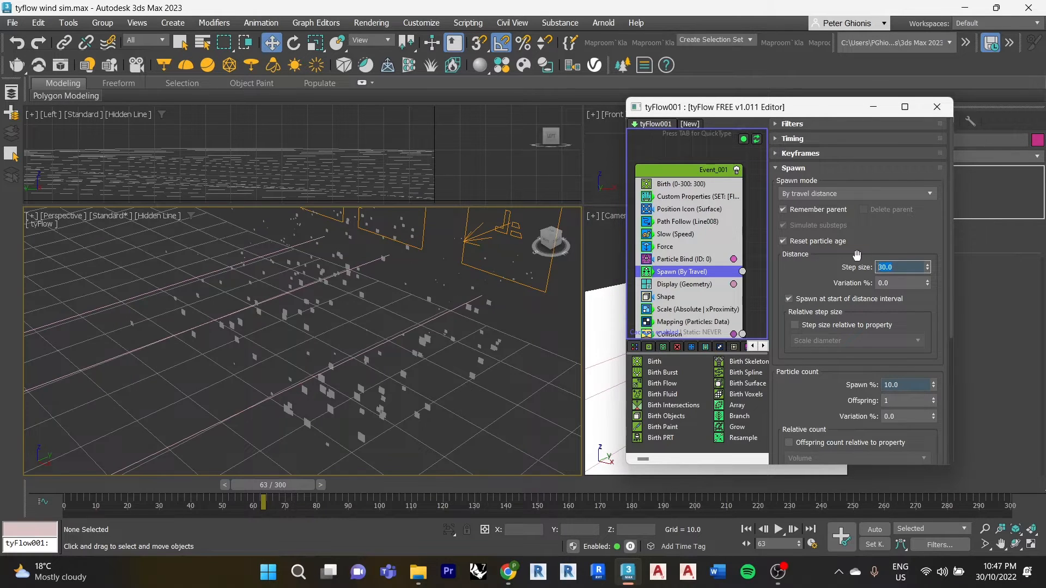
{"action": "type", "text": "15"}
{"action": "key", "text": "Return"}
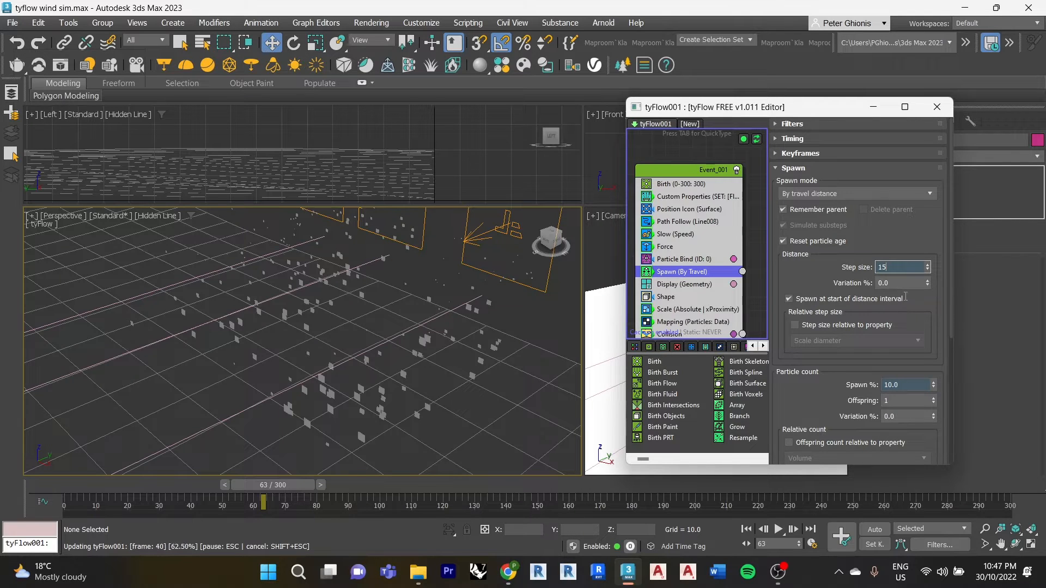
{"action": "key", "text": "Tab"}
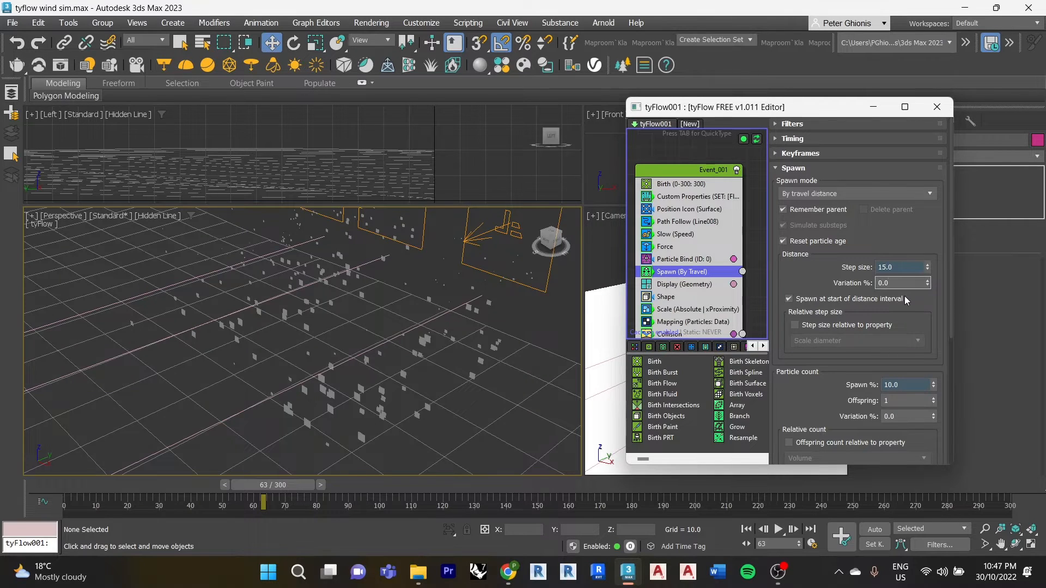
Restore the Spawn operator's travel distance step size to 30.
{"action": "left_click", "coordinate": [899, 267]}
{"action": "type", "text": "30"}
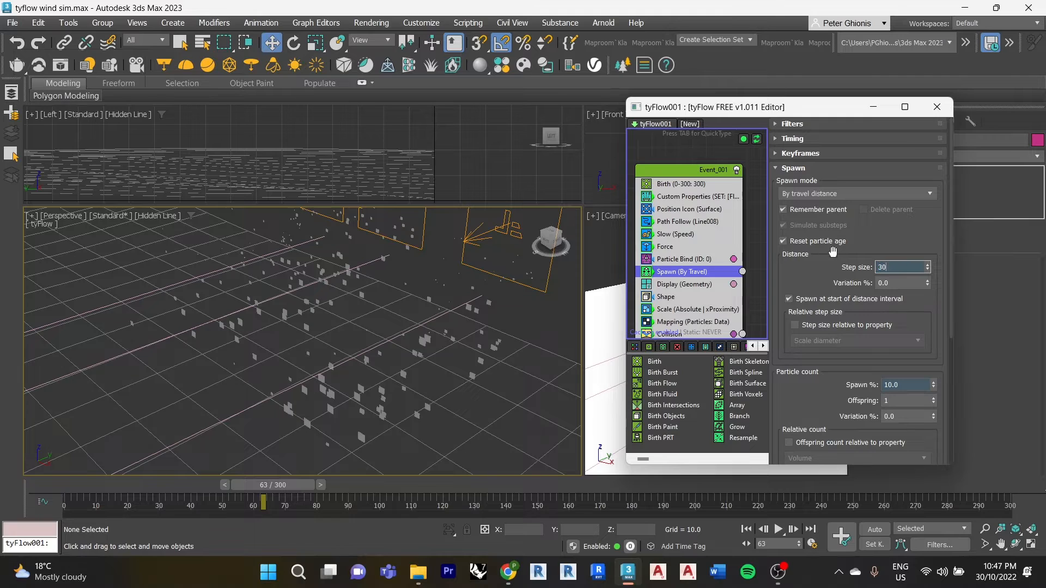
{"action": "key", "text": "Return"}
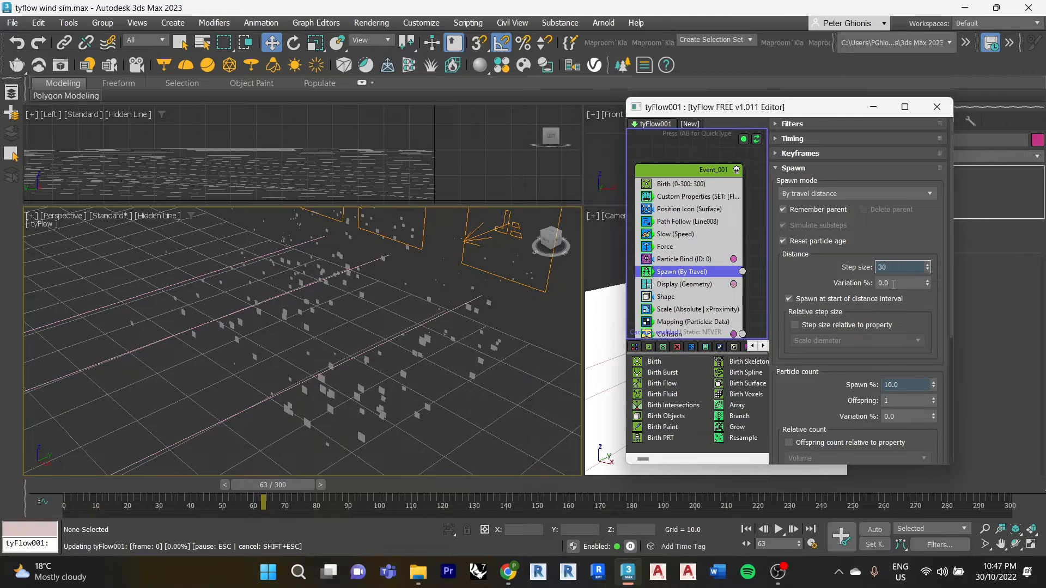
{"action": "key", "text": "Tab"}
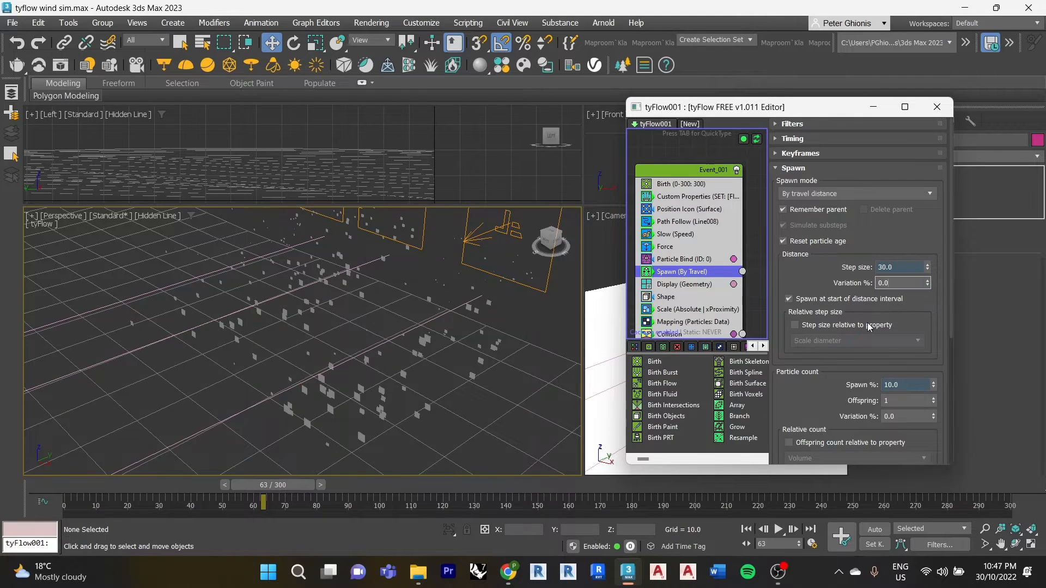
Set the Spawn operator's spawn percentage to 30 and scrub the animation to frame 71 to check the particles.
{"action": "scroll", "coordinate": [869, 384], "scroll_direction": "down", "scroll_amount": 2}
{"action": "key", "text": "Tab"}
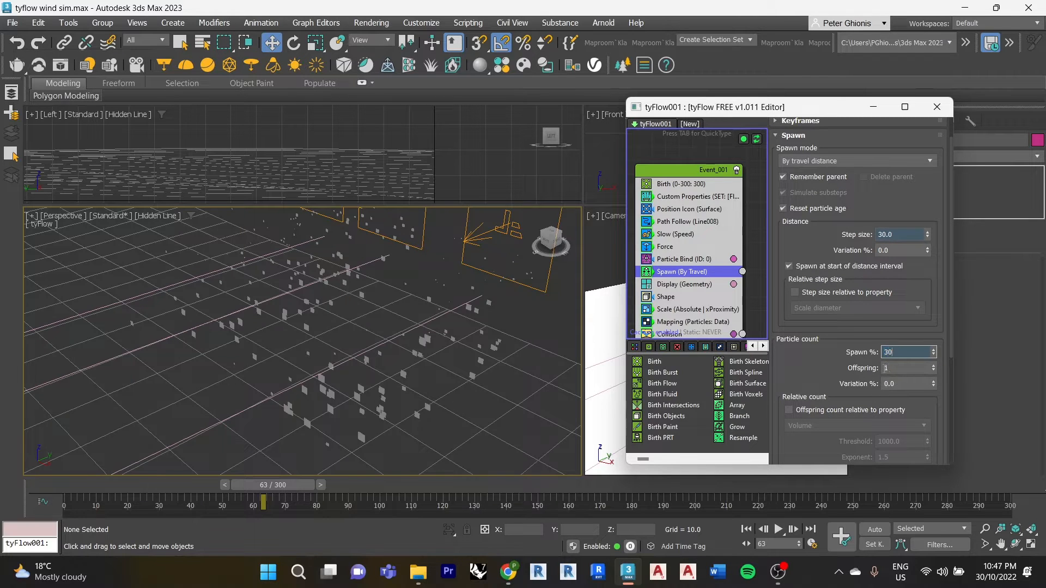
{"action": "type", "text": "30"}
{"action": "key", "text": "Return"}
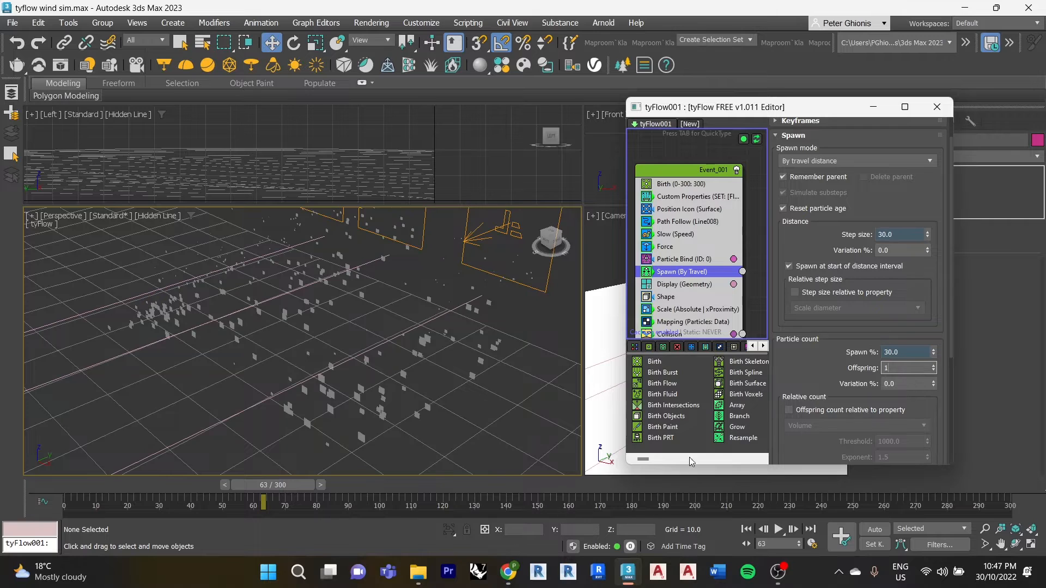
{"action": "left_click_drag", "start_coordinate": [283, 482], "coordinate": [372, 484]}
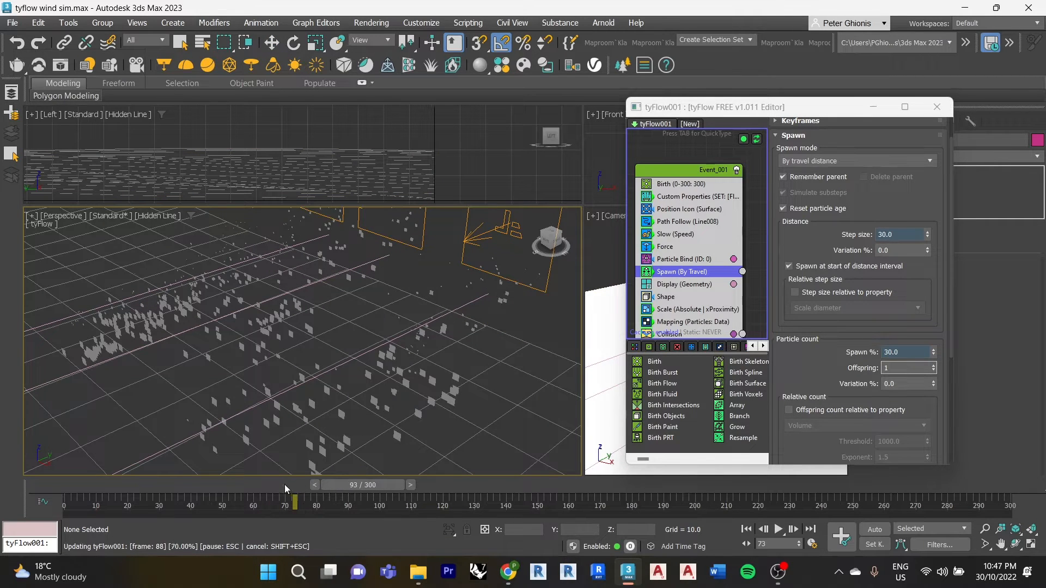
{"action": "left_click_drag", "start_coordinate": [269, 488], "coordinate": [289, 464]}
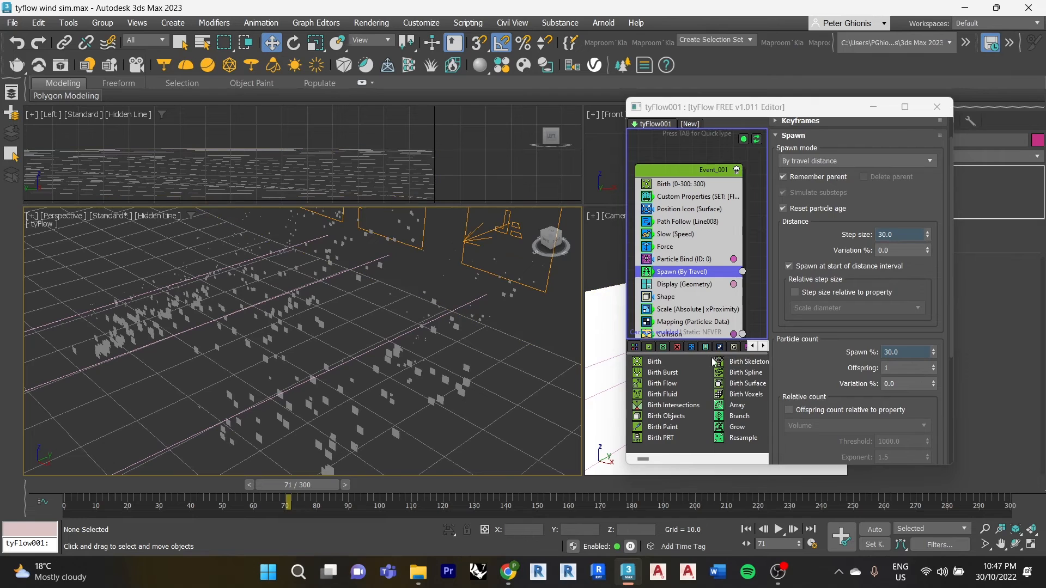
Review the Display operator's display mode choices, keeping Geometry, along with its filter and mapping override settings.
{"action": "scroll", "coordinate": [838, 347], "scroll_direction": "down", "scroll_amount": 1}
{"action": "scroll", "coordinate": [689, 290], "scroll_direction": "down", "scroll_amount": 1}
{"action": "left_click", "coordinate": [678, 284]}
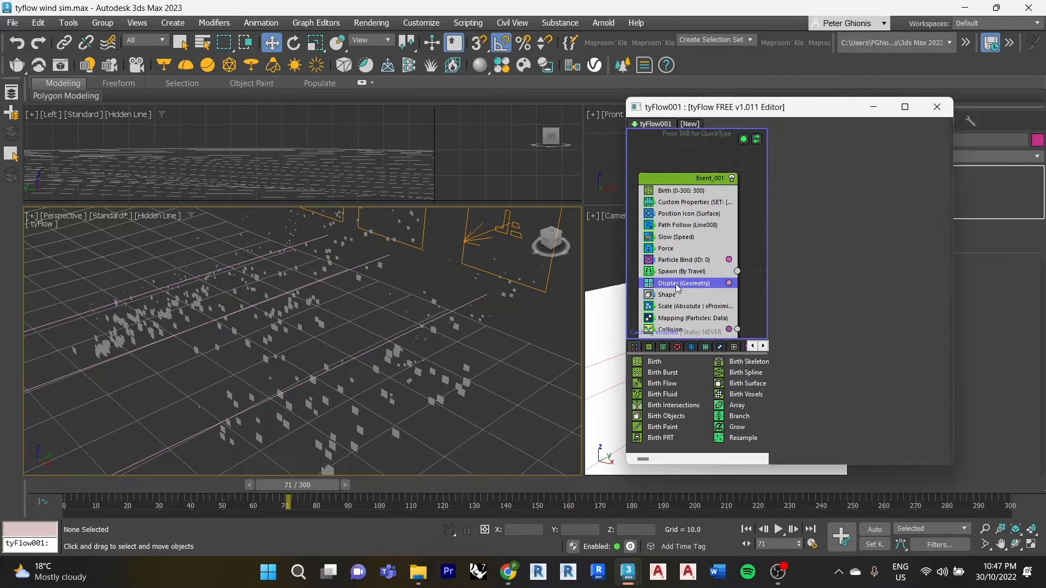
{"action": "left_click", "coordinate": [827, 151]}
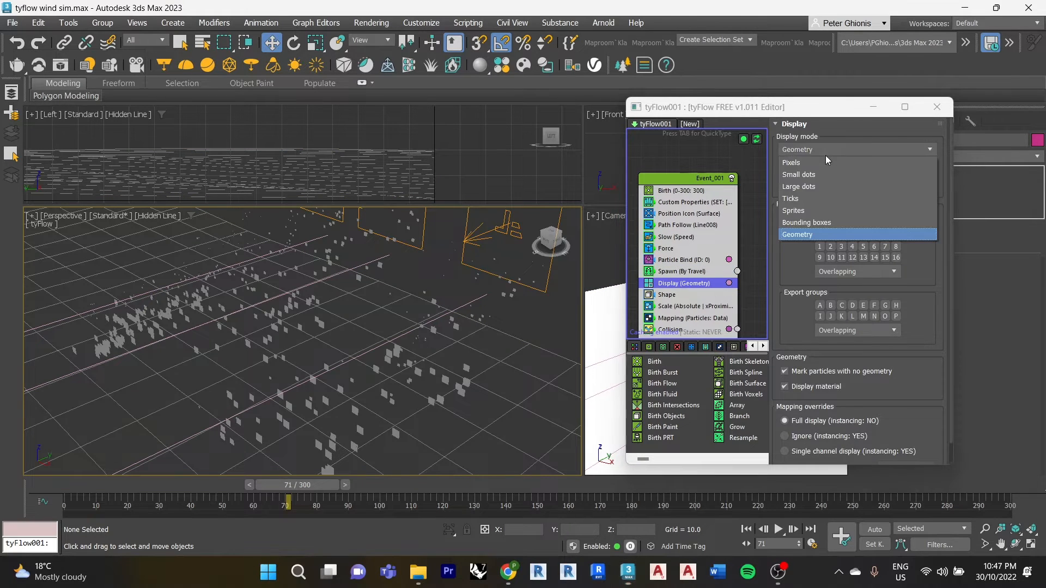
{"action": "left_click", "coordinate": [802, 235]}
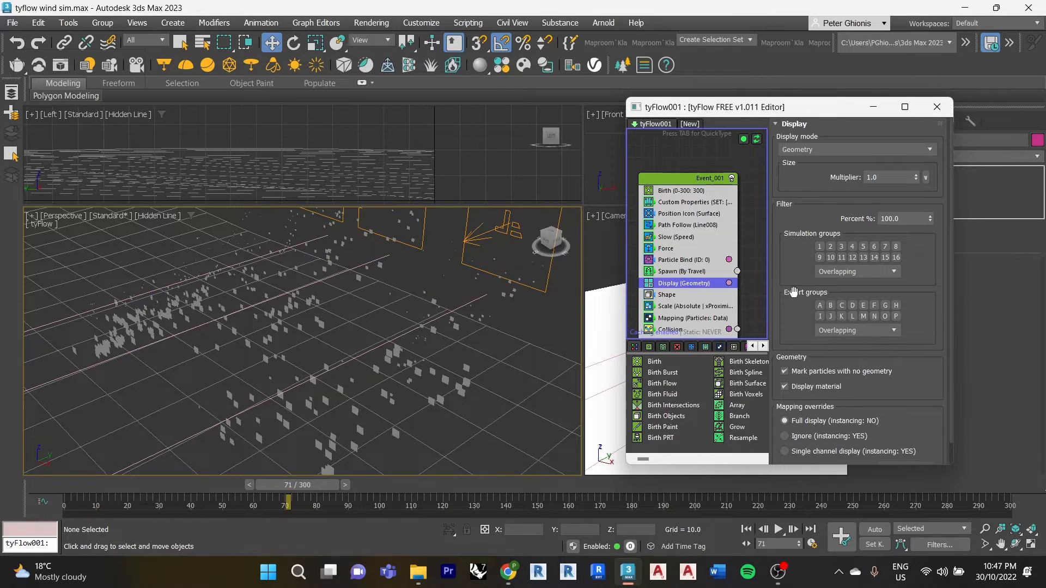
{"action": "scroll", "coordinate": [806, 307], "scroll_direction": "down", "scroll_amount": 1}
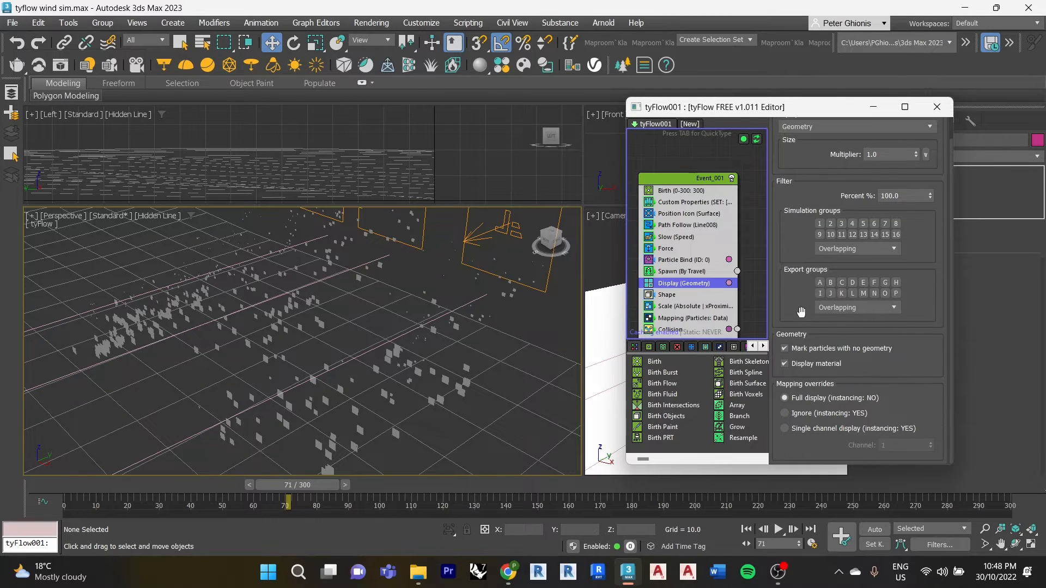
Review the Shape operator's shape list, distribution, size and mesh settings.
{"action": "left_click", "coordinate": [668, 295]}
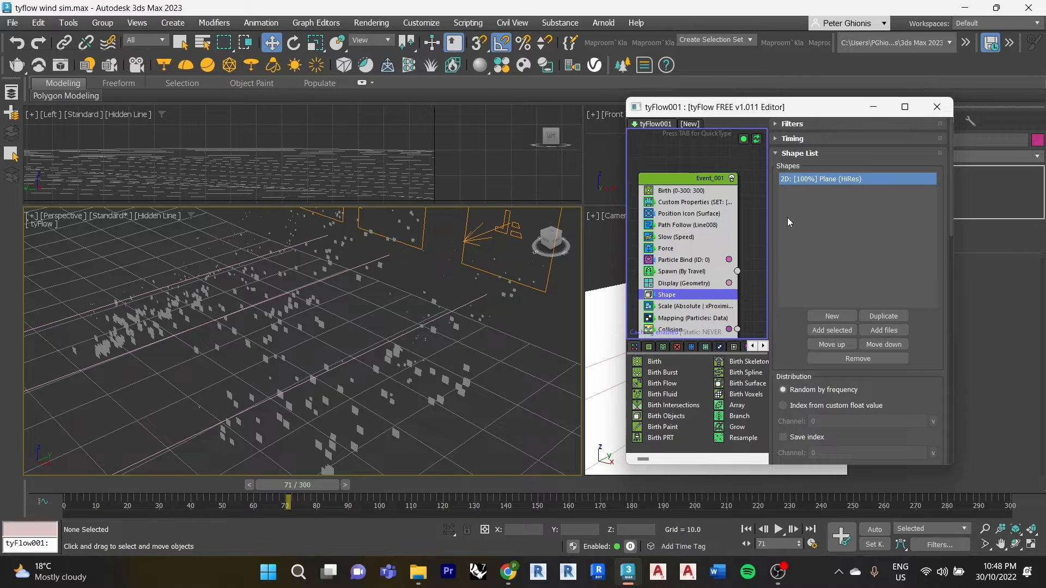
{"action": "scroll", "coordinate": [792, 300], "scroll_direction": "down", "scroll_amount": 3}
{"action": "scroll", "coordinate": [817, 338], "scroll_direction": "down", "scroll_amount": 2}
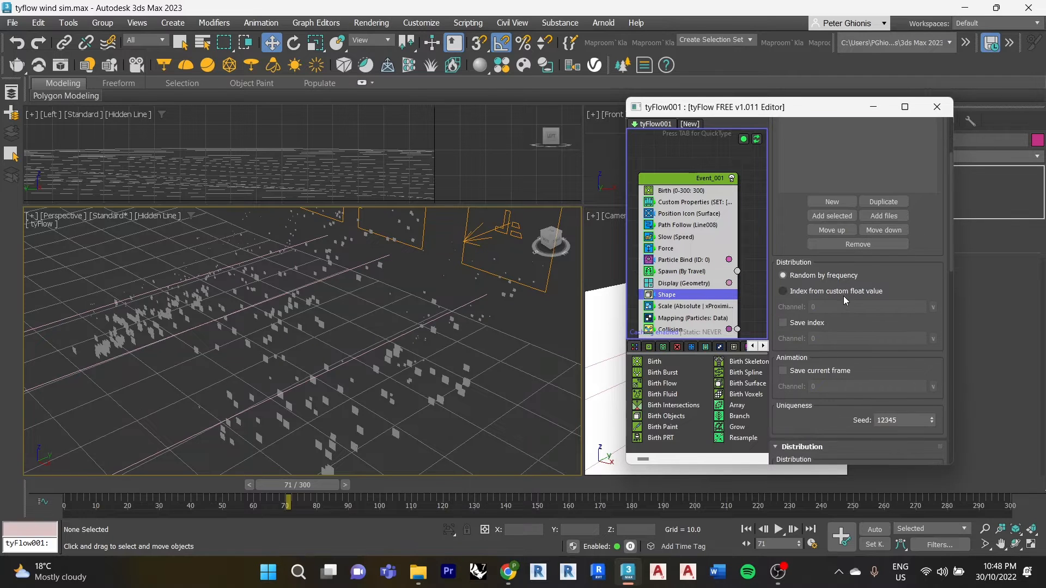
{"action": "scroll", "coordinate": [845, 300], "scroll_direction": "down", "scroll_amount": 7}
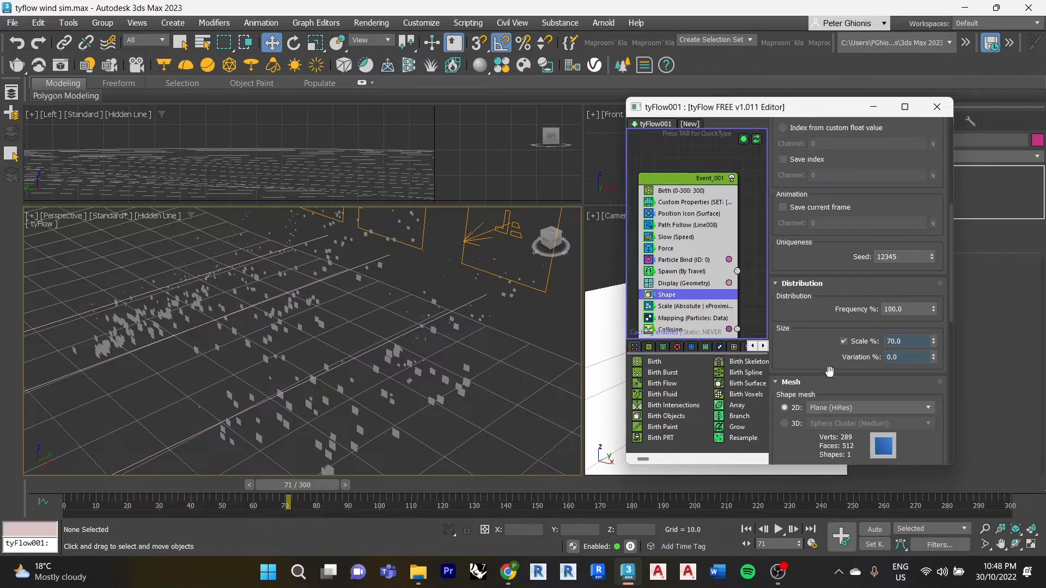
{"action": "scroll", "coordinate": [830, 371], "scroll_direction": "down", "scroll_amount": 2}
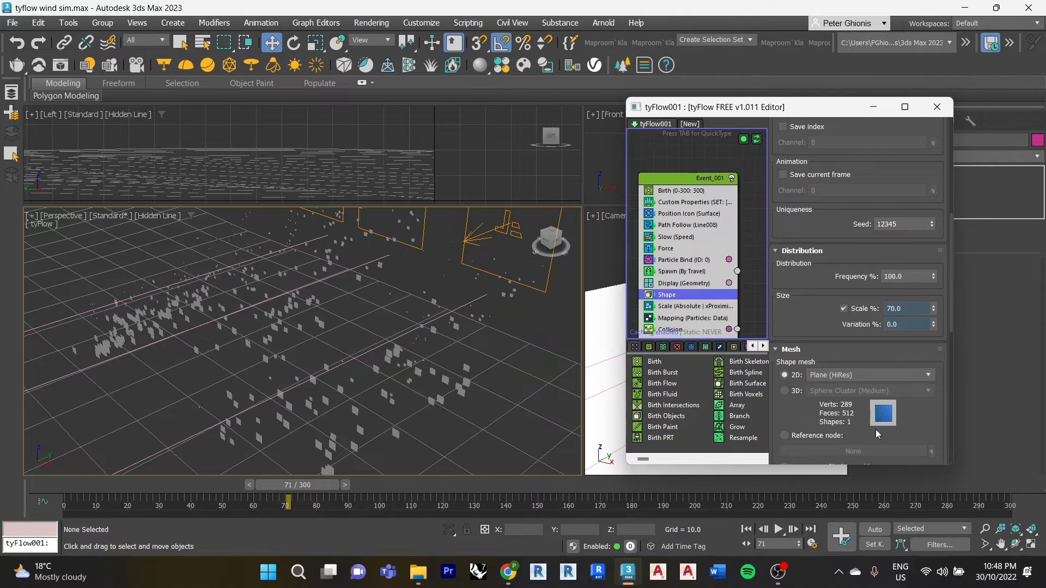
Try Circle as the Shape operator's 2D mesh and inspect the particles up close in the perspective view.
{"action": "left_click", "coordinate": [819, 377]}
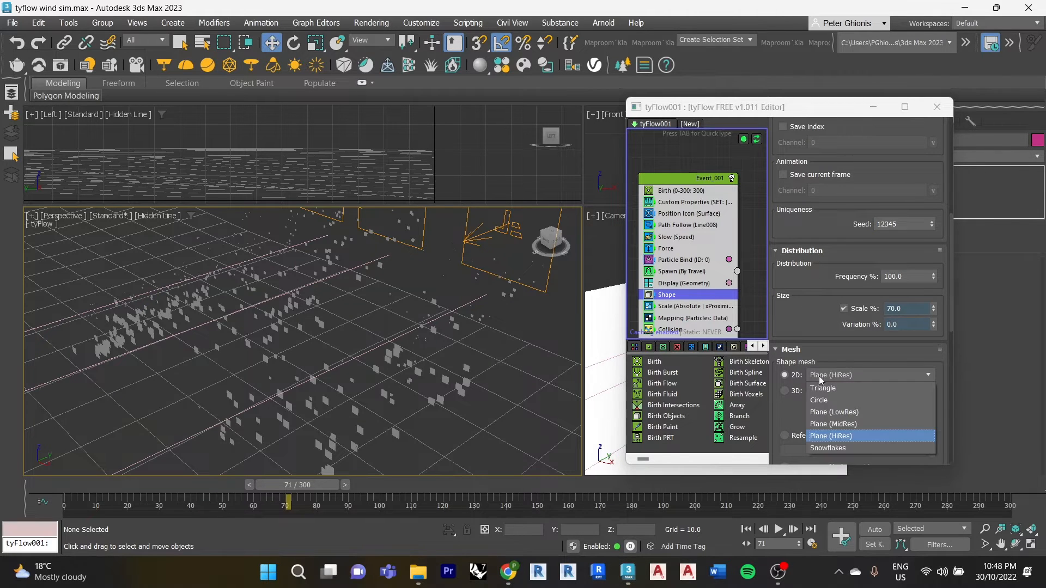
{"action": "key", "text": "Escape"}
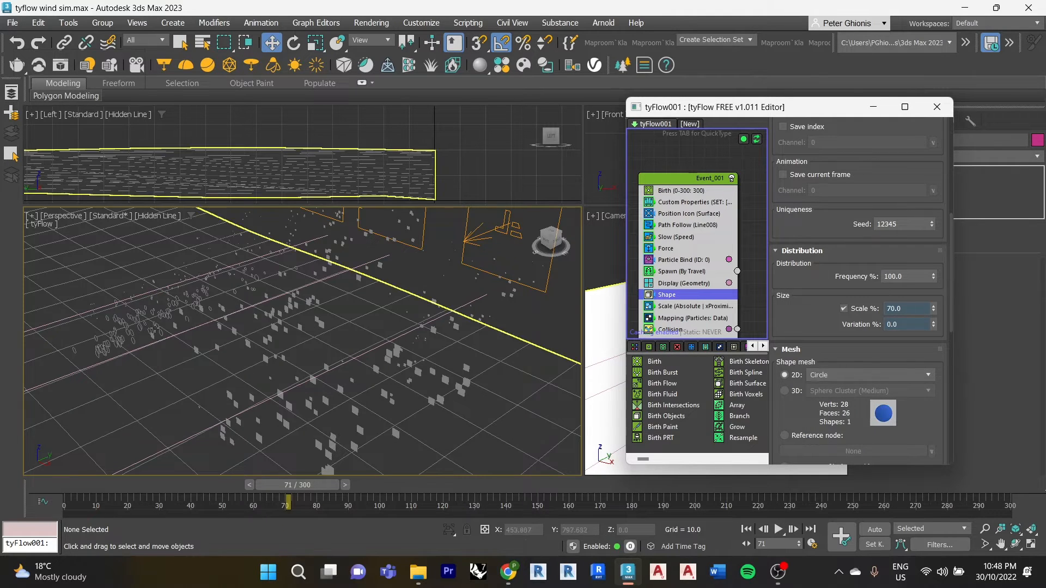
{"action": "scroll", "coordinate": [116, 333], "scroll_direction": "up", "scroll_amount": 5}
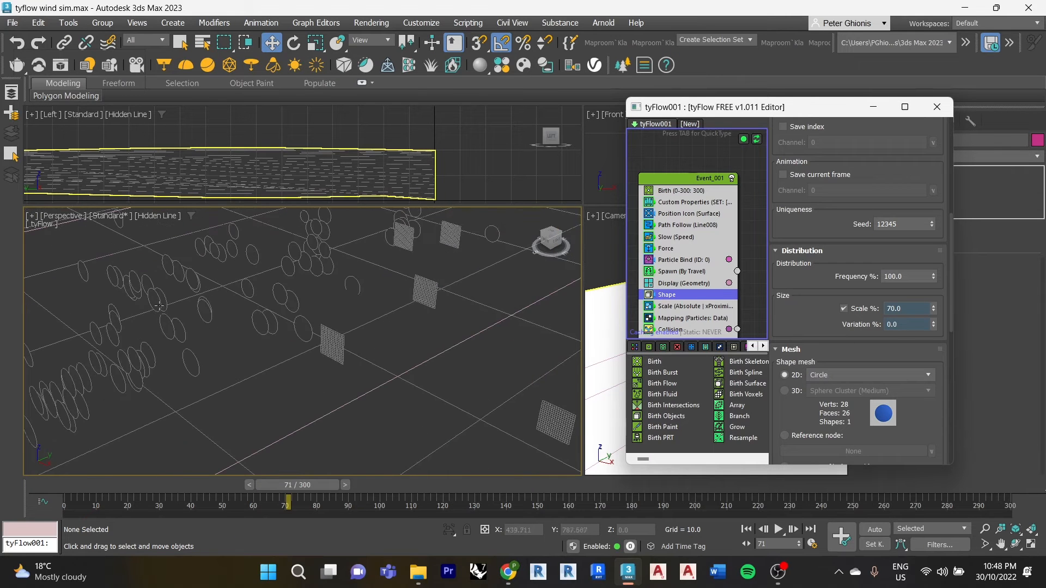
{"action": "scroll", "coordinate": [255, 316], "scroll_direction": "down", "scroll_amount": 4}
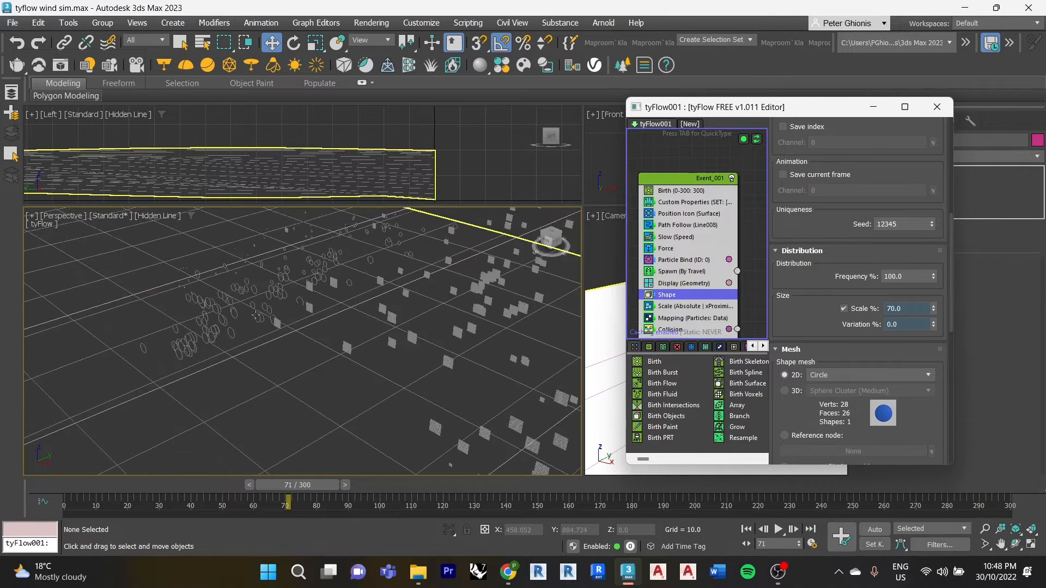
{"action": "scroll", "coordinate": [266, 312], "scroll_direction": "down", "scroll_amount": 2}
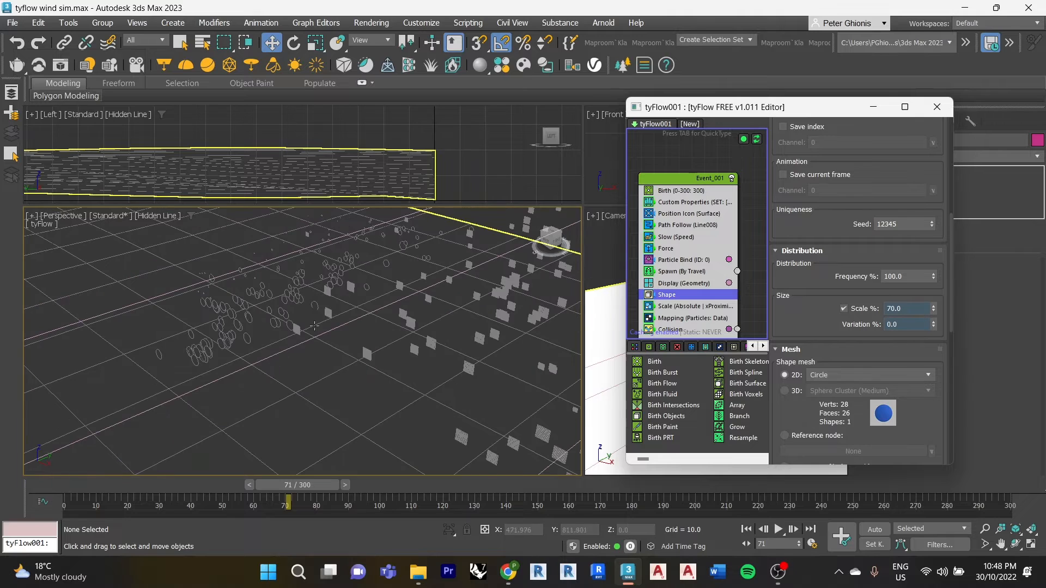
Restore the Shape operator's 2D mesh to Plane (HiRes).
{"action": "left_click", "coordinate": [838, 369]}
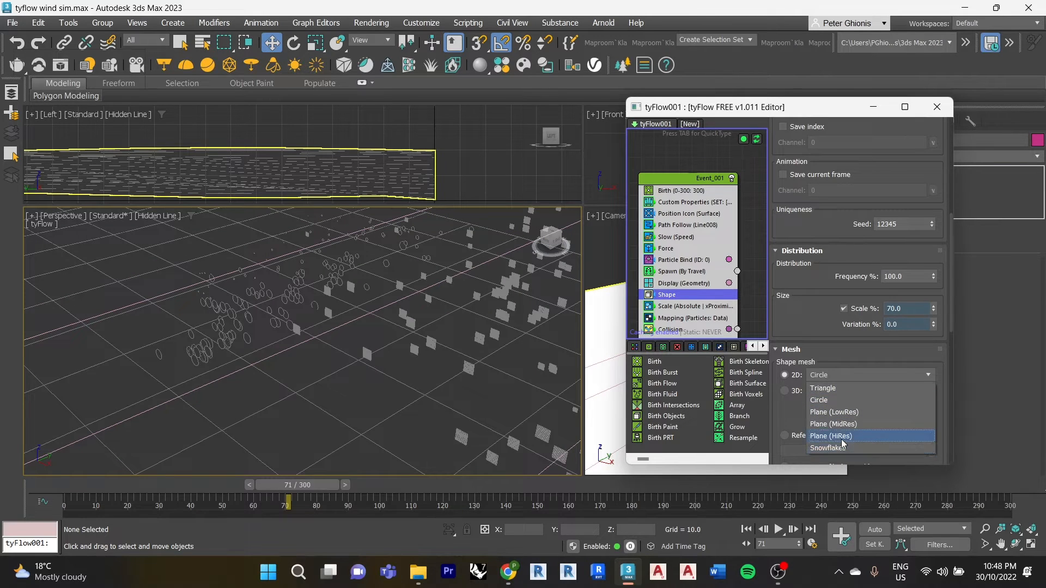
{"action": "key", "text": "Escape"}
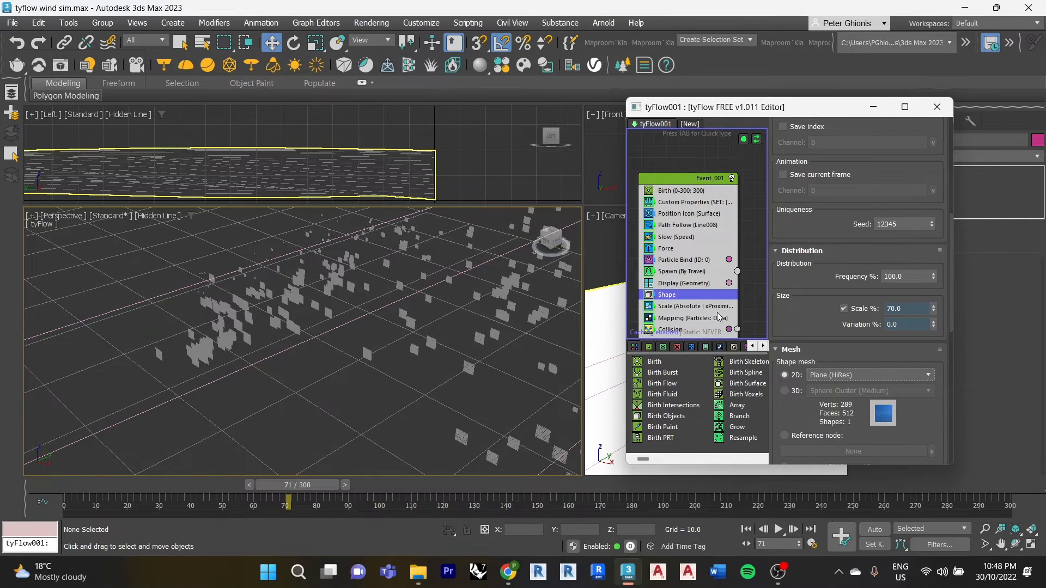
Review the Scale operator's scale values, variation, keyframe synchronization and proximity settings, including its proximity object list.
{"action": "left_click", "coordinate": [703, 306]}
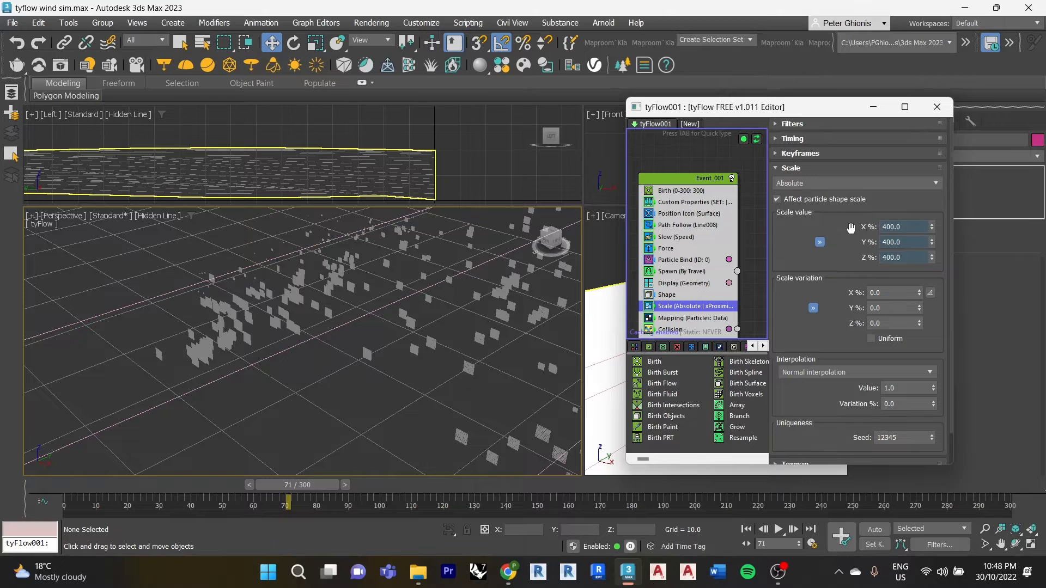
{"action": "scroll", "coordinate": [862, 247], "scroll_direction": "down", "scroll_amount": 1}
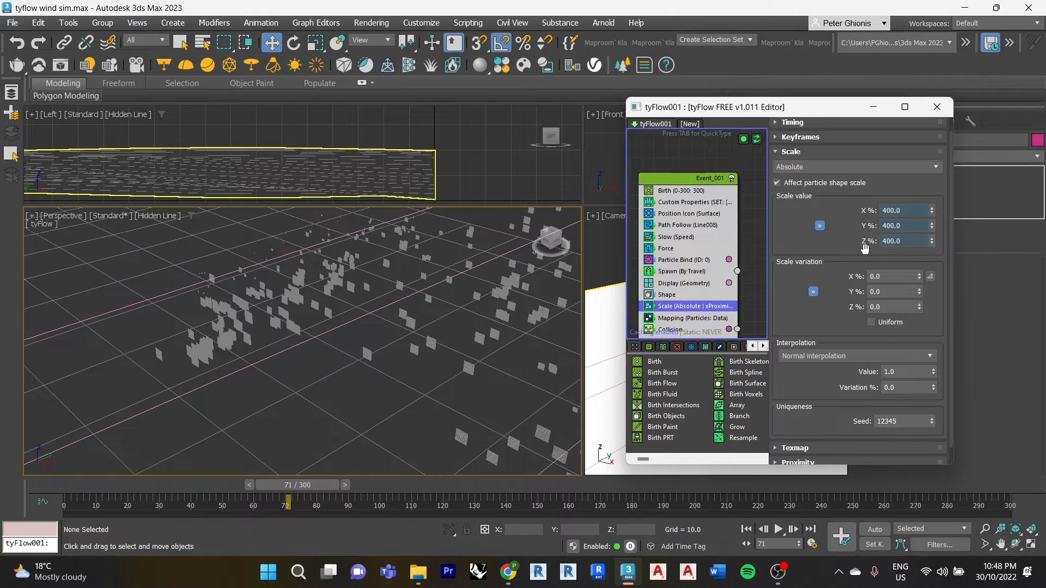
{"action": "scroll", "coordinate": [854, 305], "scroll_direction": "up", "scroll_amount": 1}
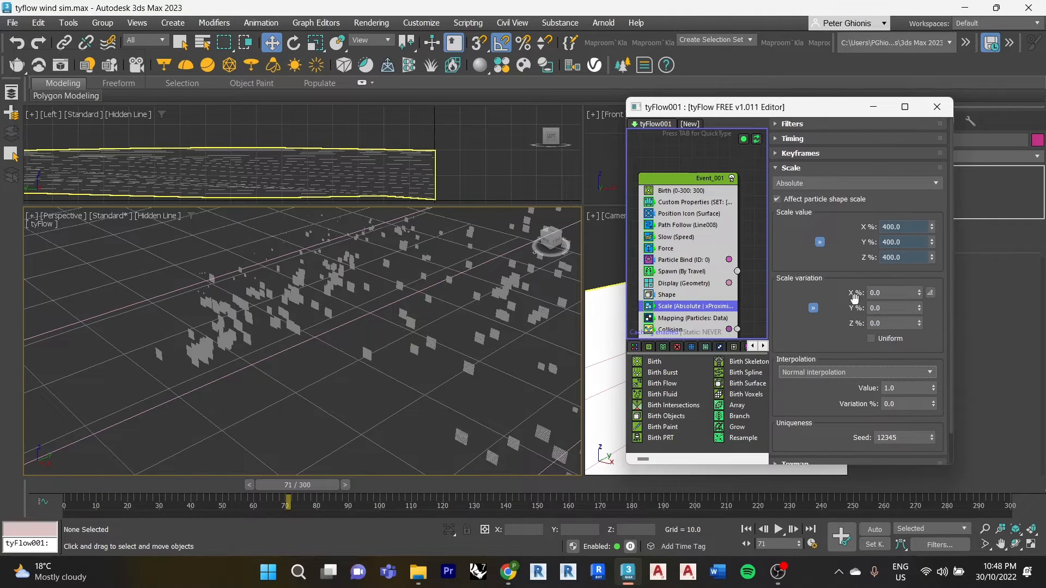
{"action": "left_click", "coordinate": [813, 154]}
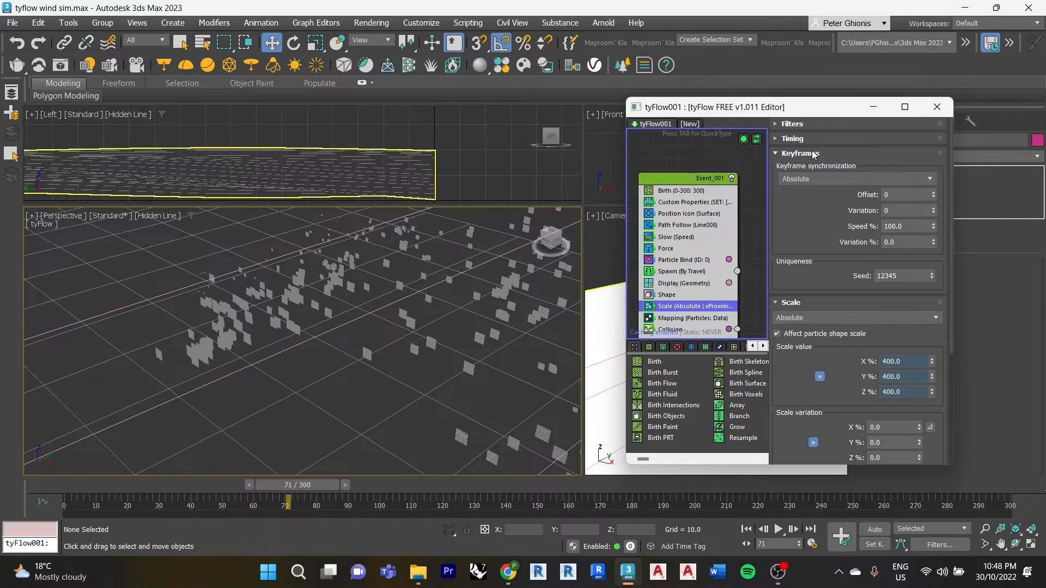
{"action": "left_click", "coordinate": [813, 154]}
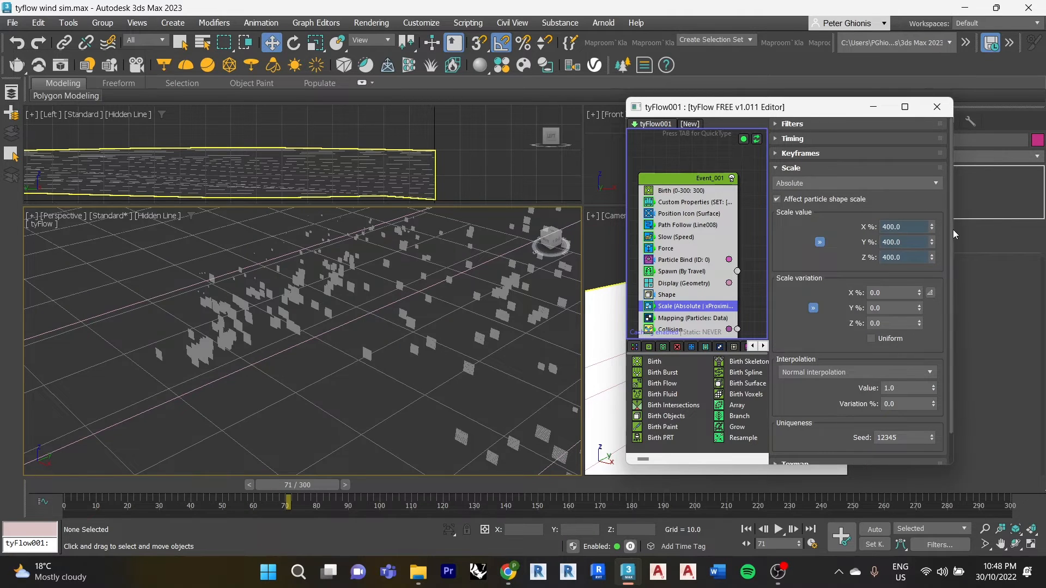
{"action": "scroll", "coordinate": [953, 256], "scroll_direction": "down", "scroll_amount": 2}
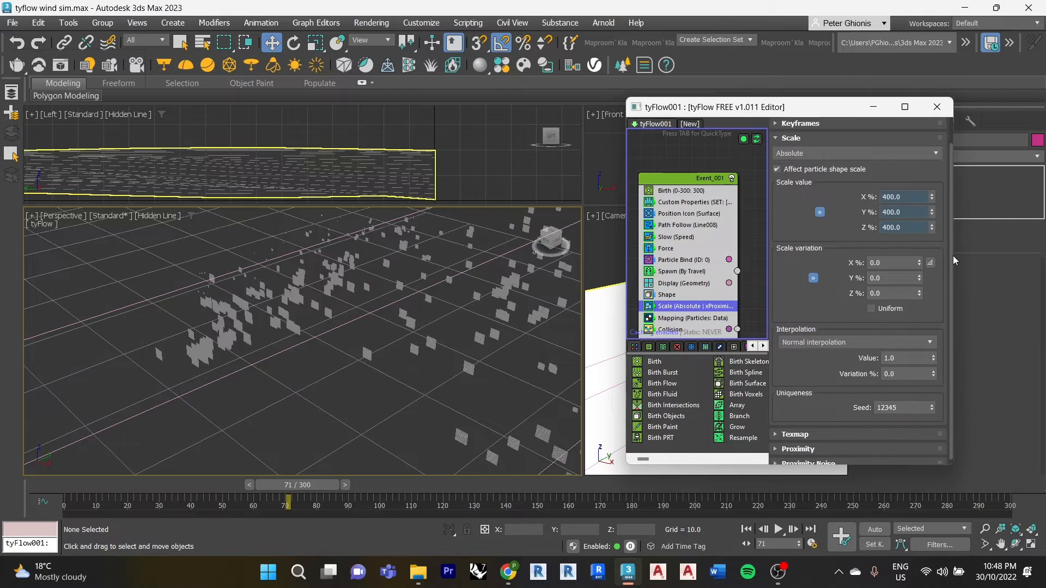
{"action": "left_click", "coordinate": [838, 443]}
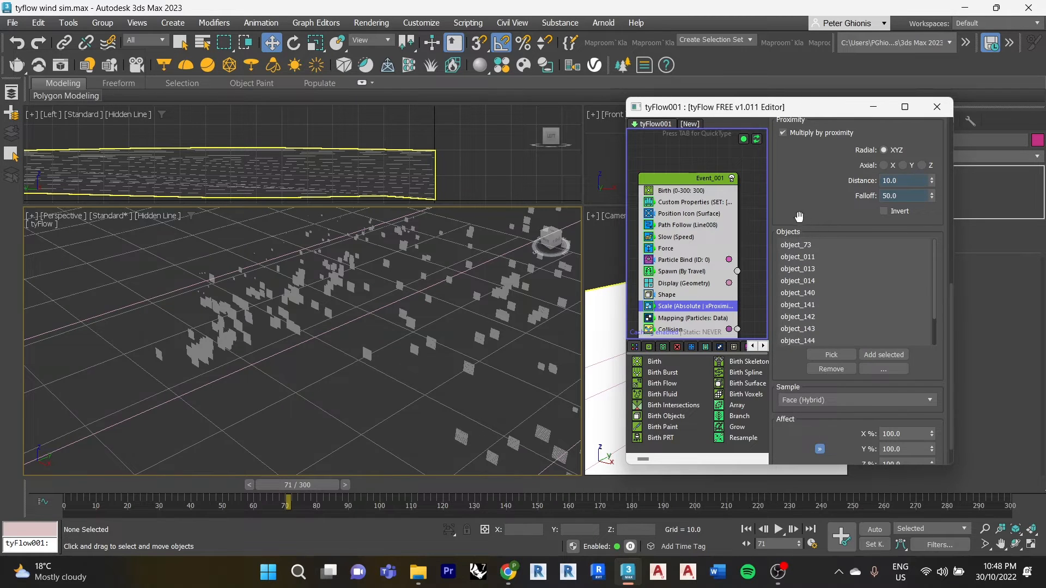
{"action": "scroll", "coordinate": [801, 221], "scroll_direction": "up", "scroll_amount": 2}
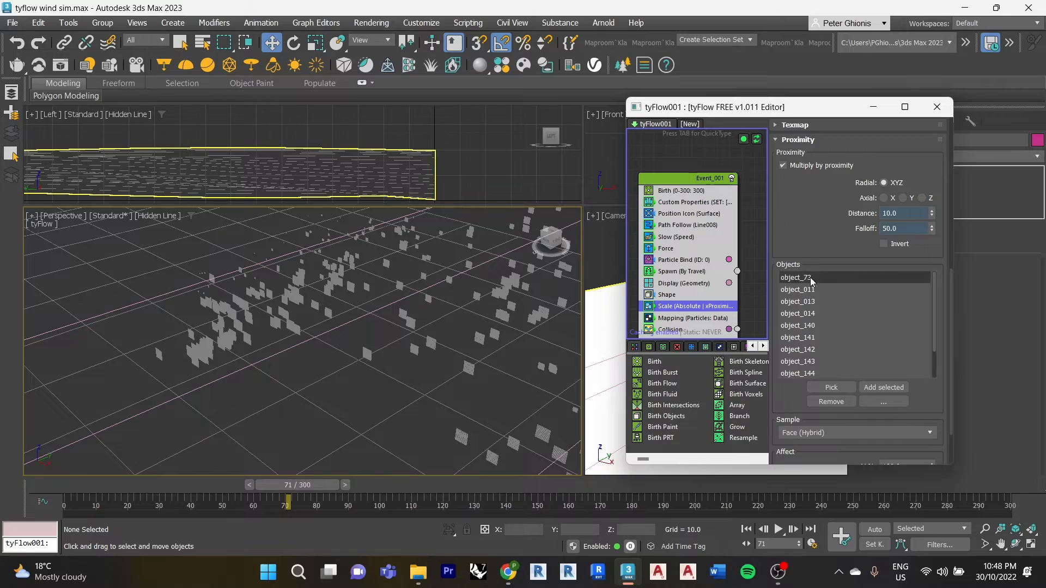
Select all seven buildings together in the perspective view.
{"action": "scroll", "coordinate": [407, 295], "scroll_direction": "down", "scroll_amount": 6}
{"action": "middle_click_drag", "start_coordinate": [402, 380], "coordinate": [415, 311]}
{"action": "scroll", "coordinate": [395, 328], "scroll_direction": "down", "scroll_amount": 3}
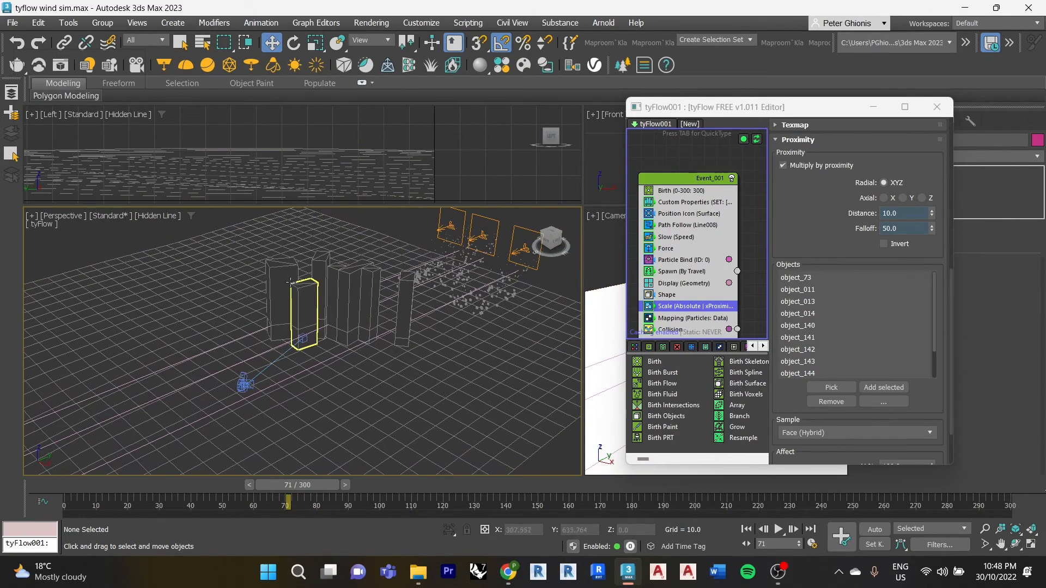
{"action": "left_click", "coordinate": [303, 305]}
{"action": "left_click", "coordinate": [318, 269]}
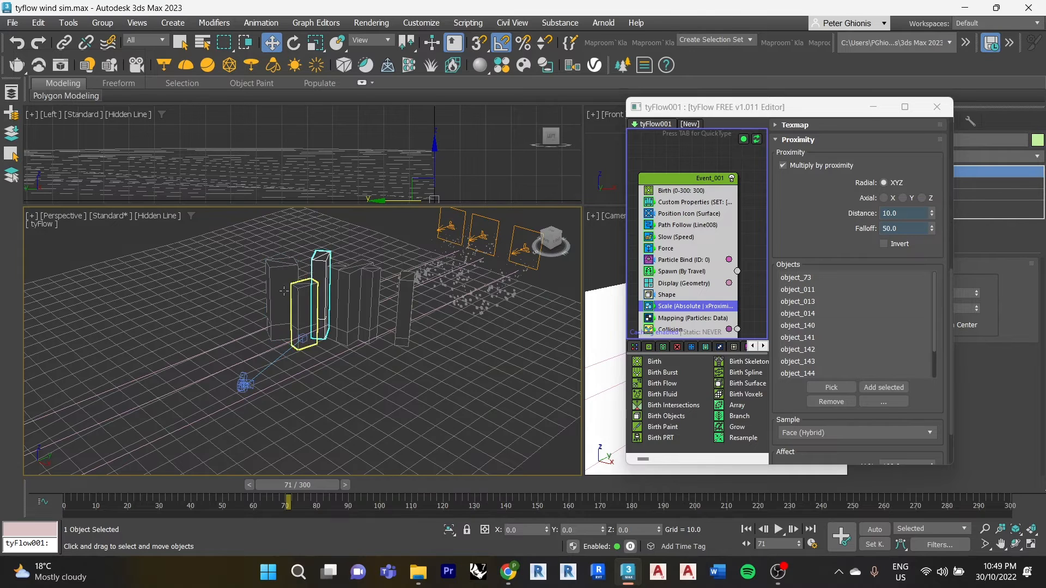
{"action": "left_click", "coordinate": [280, 285], "text": "ctrl"}
{"action": "left_click", "coordinate": [309, 325], "text": "ctrl"}
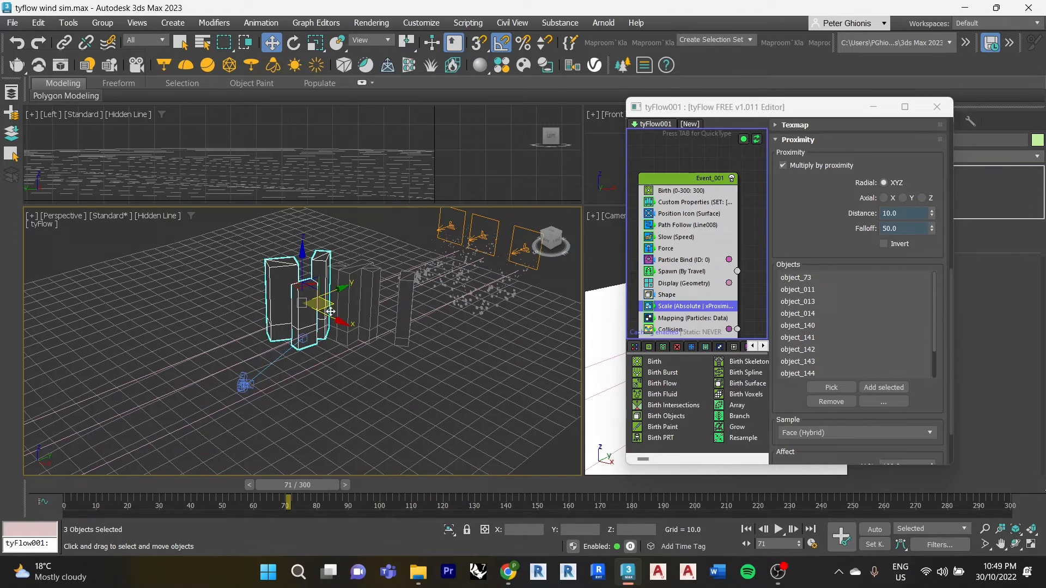
{"action": "left_click", "coordinate": [334, 268], "text": "ctrl"}
{"action": "left_click", "coordinate": [350, 273], "text": "ctrl"}
{"action": "left_click", "coordinate": [371, 271], "text": "ctrl"}
{"action": "left_click", "coordinate": [406, 300], "text": "ctrl"}
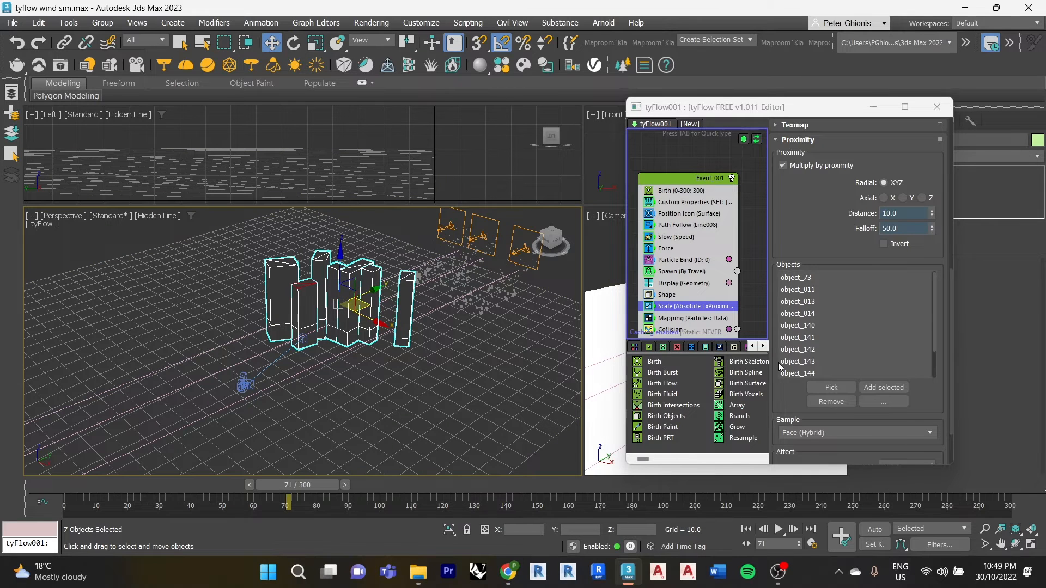
Remove every object from the Scale operator's proximity object list, from object_73 through object_146.
{"action": "left_click", "coordinate": [801, 290]}
{"action": "scroll", "coordinate": [858, 355], "scroll_direction": "down", "scroll_amount": 1}
{"action": "left_click", "coordinate": [857, 355], "text": "shift"}
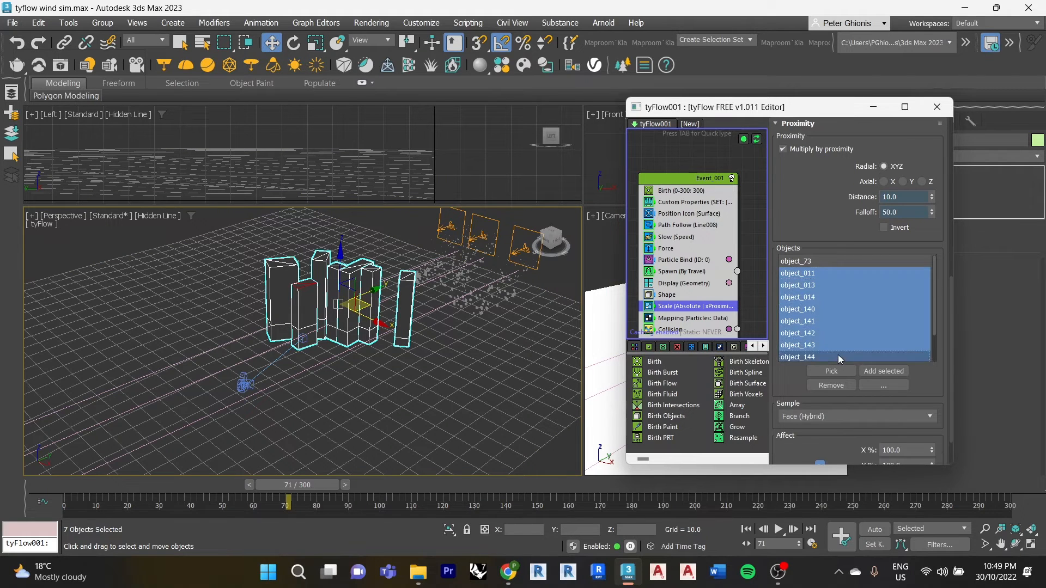
{"action": "left_click", "coordinate": [831, 385]}
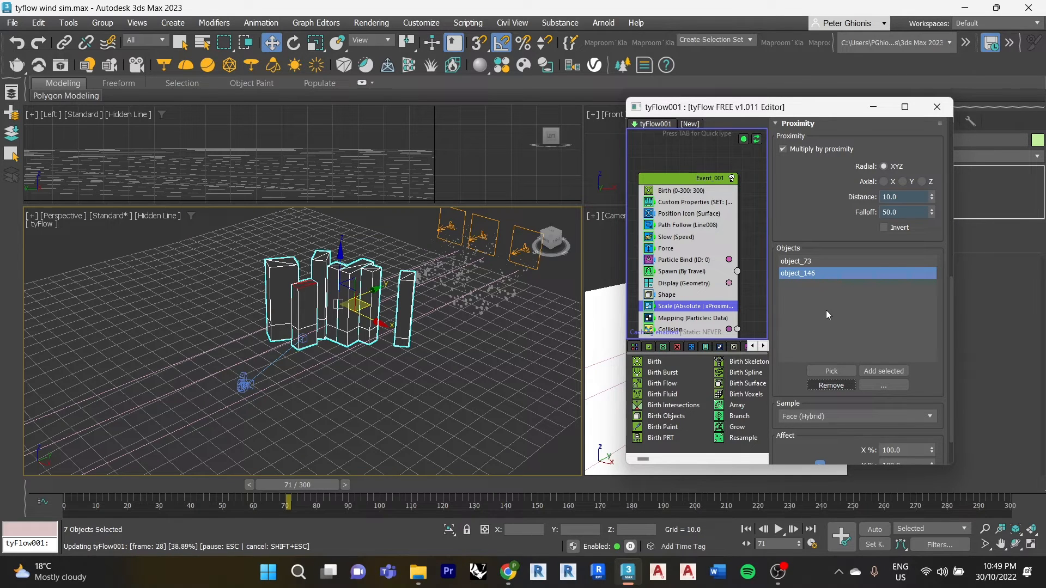
{"action": "left_click", "coordinate": [815, 263]}
{"action": "left_click", "coordinate": [816, 274]}
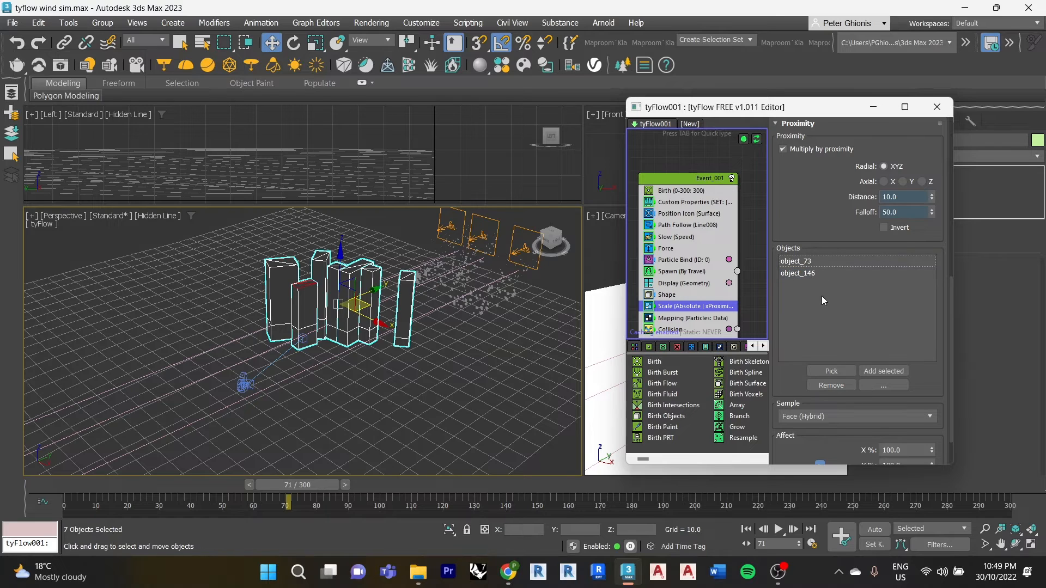
{"action": "left_click", "coordinate": [840, 386]}
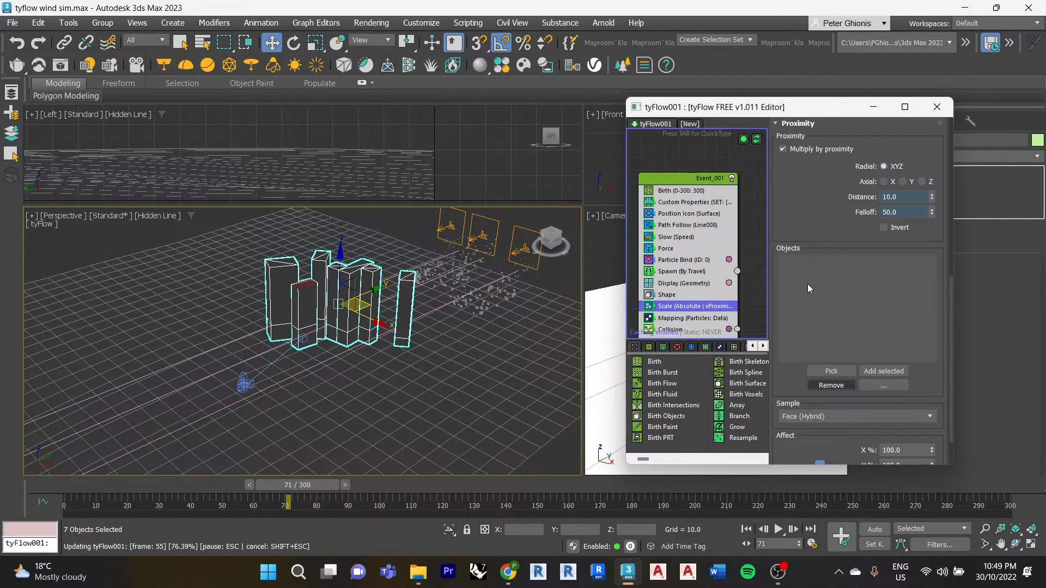
Add the ground plane, object_73, to the Scale operator's proximity objects and clear the scene selection.
{"action": "left_click", "coordinate": [884, 371]}
{"action": "left_click", "coordinate": [798, 294]}
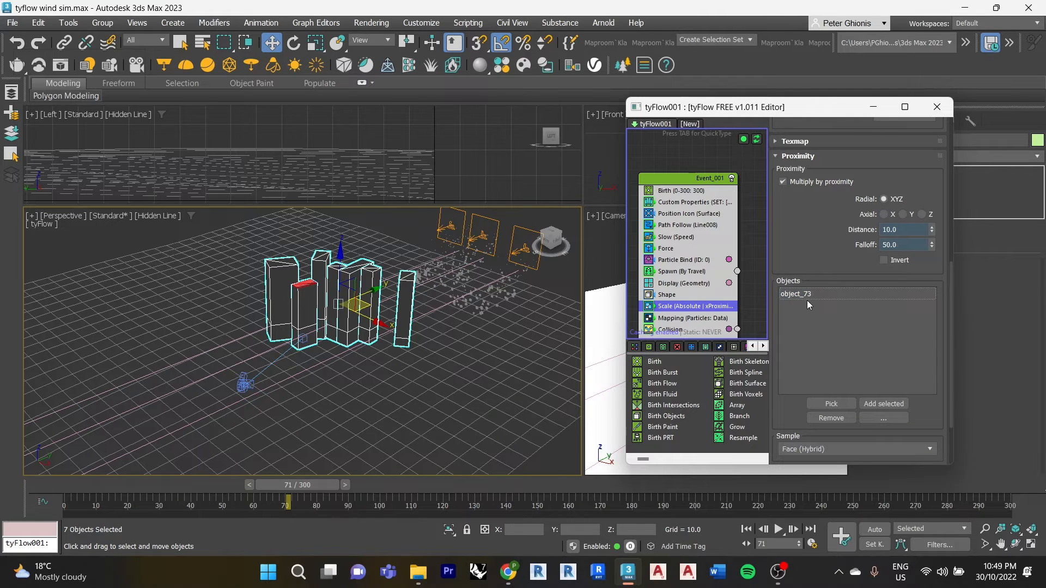
{"action": "left_click", "coordinate": [302, 234]}
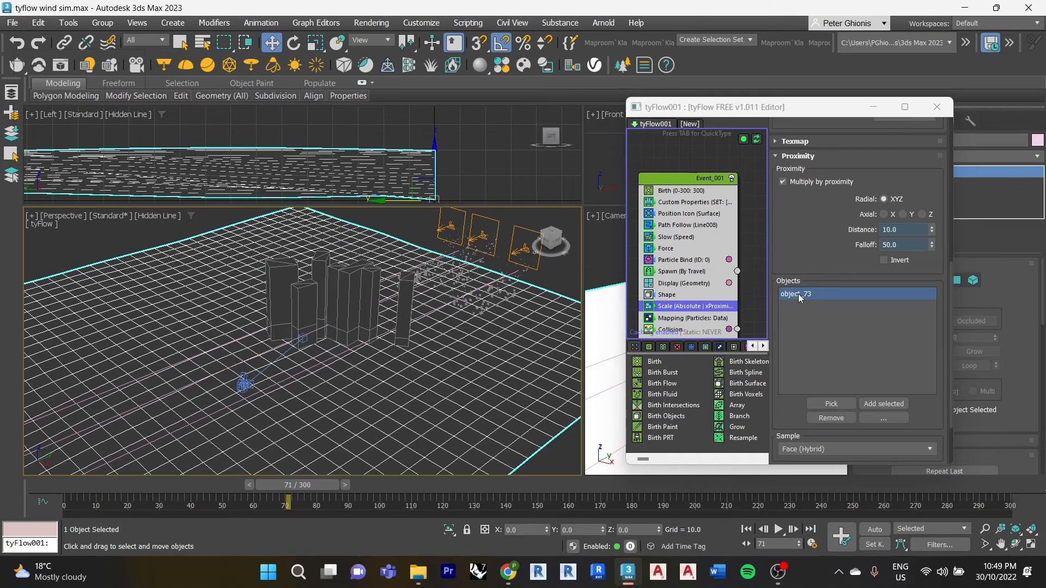
{"action": "left_click", "coordinate": [390, 229]}
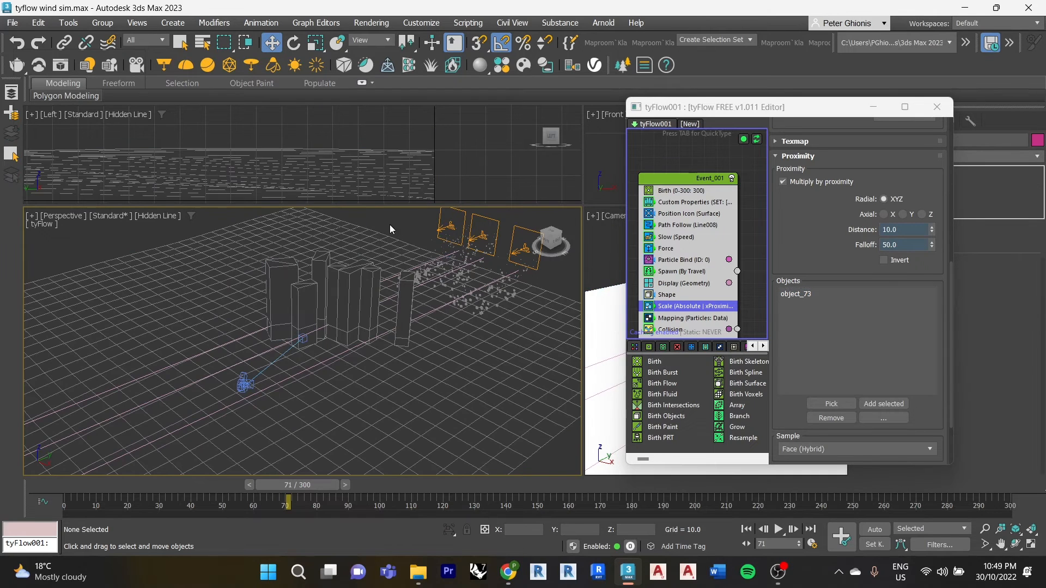
Select the seven buildings in the perspective view and add them to the Scale operator's proximity objects.
{"action": "left_click", "coordinate": [299, 295]}
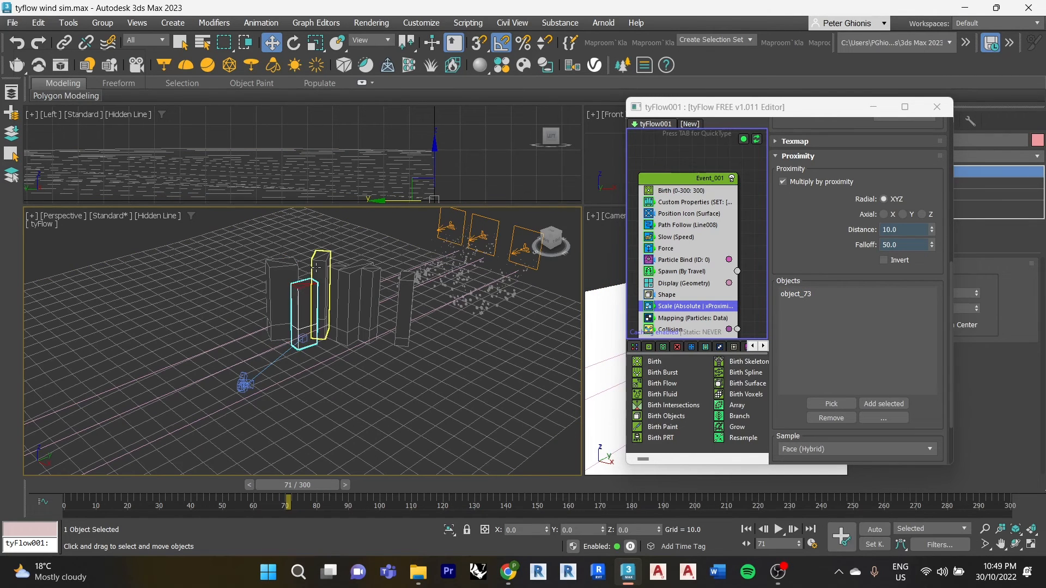
{"action": "left_click", "coordinate": [285, 273]}
{"action": "left_click", "coordinate": [309, 305], "text": "ctrl"}
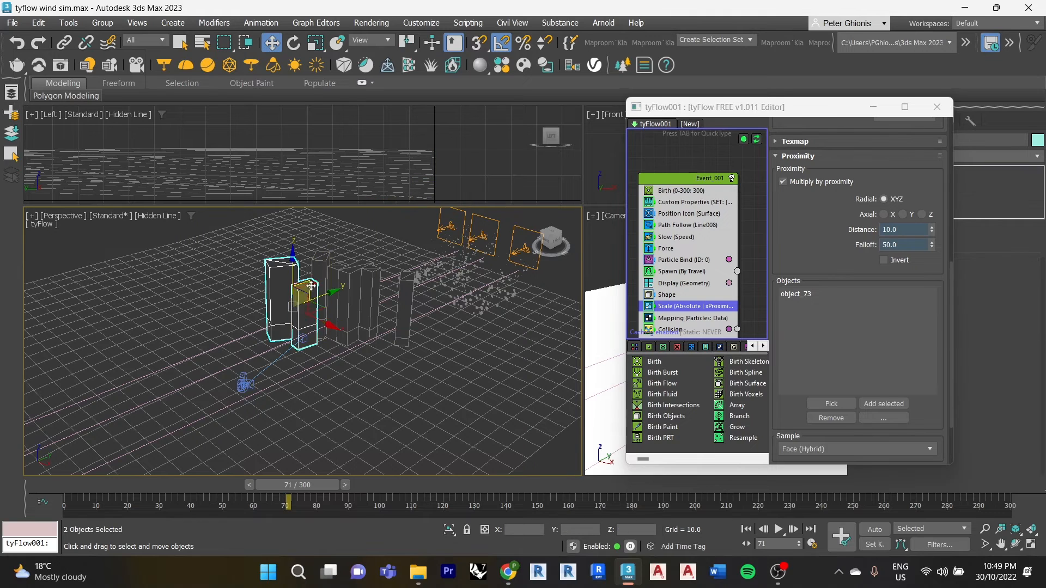
{"action": "left_click", "coordinate": [321, 272], "text": "ctrl"}
{"action": "left_click", "coordinate": [342, 272], "text": "ctrl"}
{"action": "left_click", "coordinate": [354, 271], "text": "ctrl"}
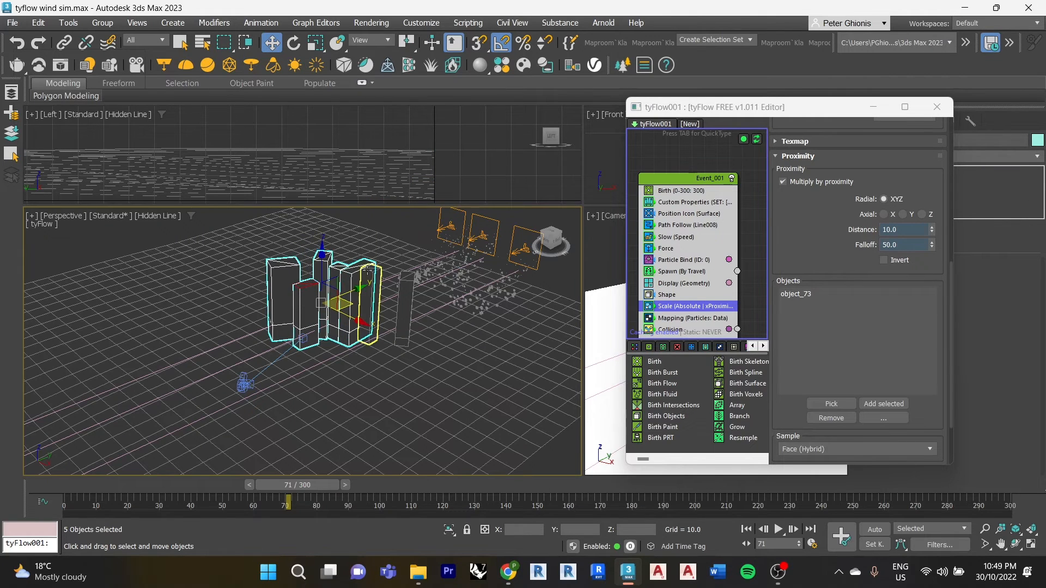
{"action": "left_click", "coordinate": [369, 272], "text": "ctrl"}
{"action": "left_click", "coordinate": [399, 287], "text": "ctrl"}
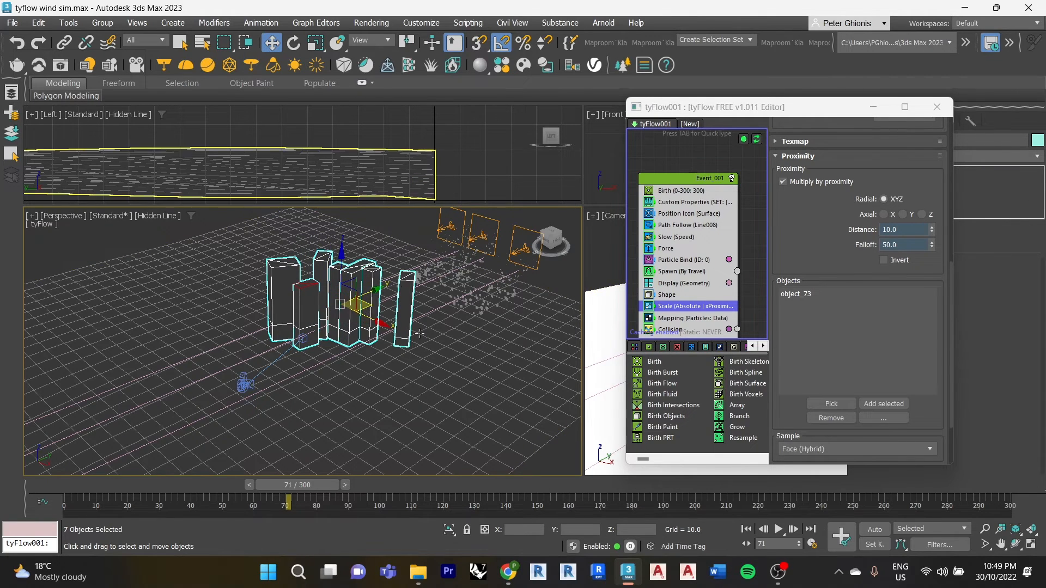
{"action": "left_click", "coordinate": [893, 405]}
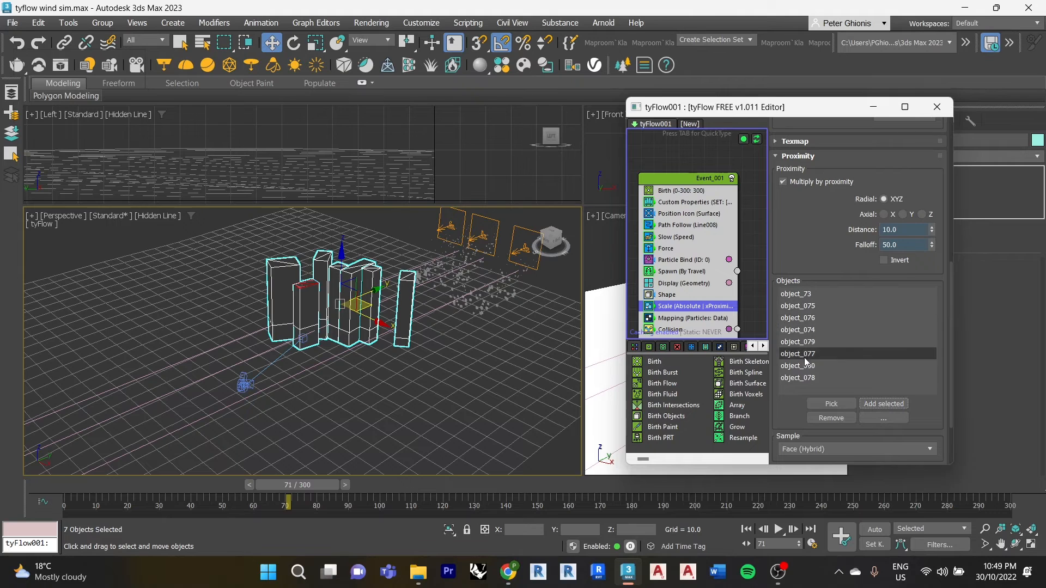
Remove the objects from object_011 through object_144 from the Collision operator's object list in the Line008 event.
{"action": "scroll", "coordinate": [738, 293], "scroll_direction": "down", "scroll_amount": 2}
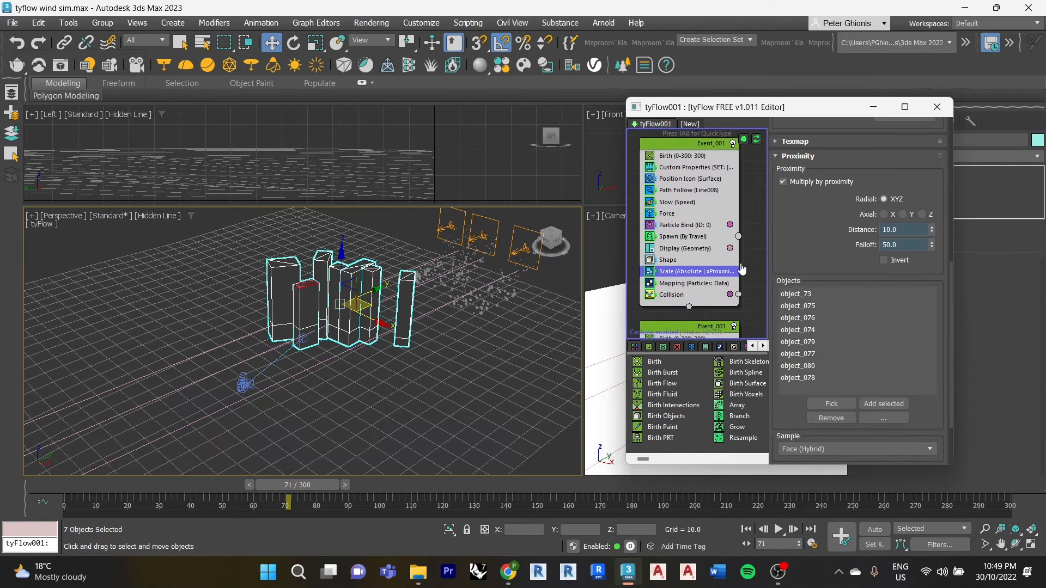
{"action": "left_click", "coordinate": [687, 289]}
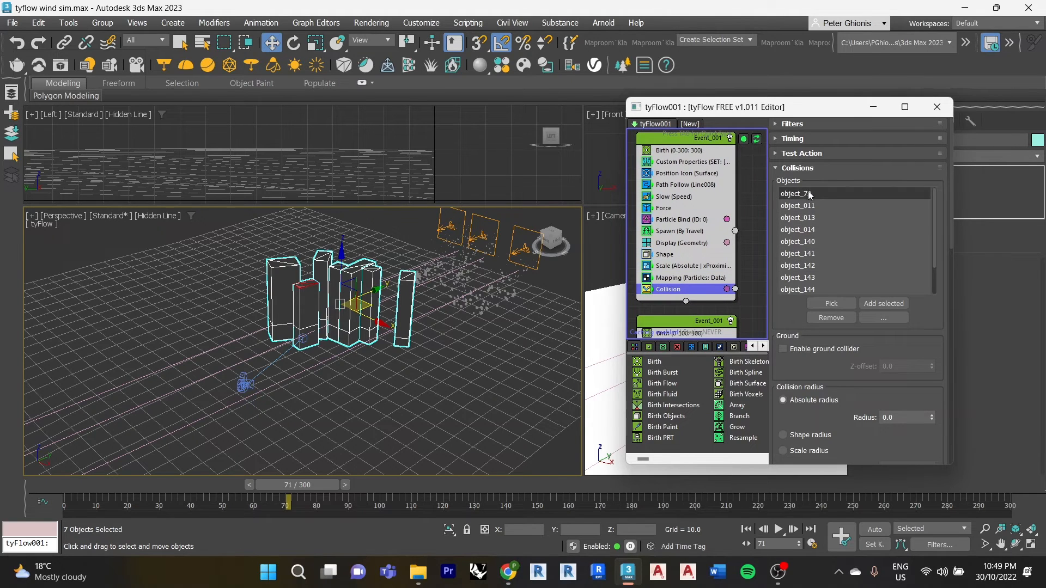
{"action": "left_click", "coordinate": [800, 205]}
{"action": "scroll", "coordinate": [822, 262], "scroll_direction": "down", "scroll_amount": 1}
{"action": "left_click", "coordinate": [821, 272], "text": "shift"}
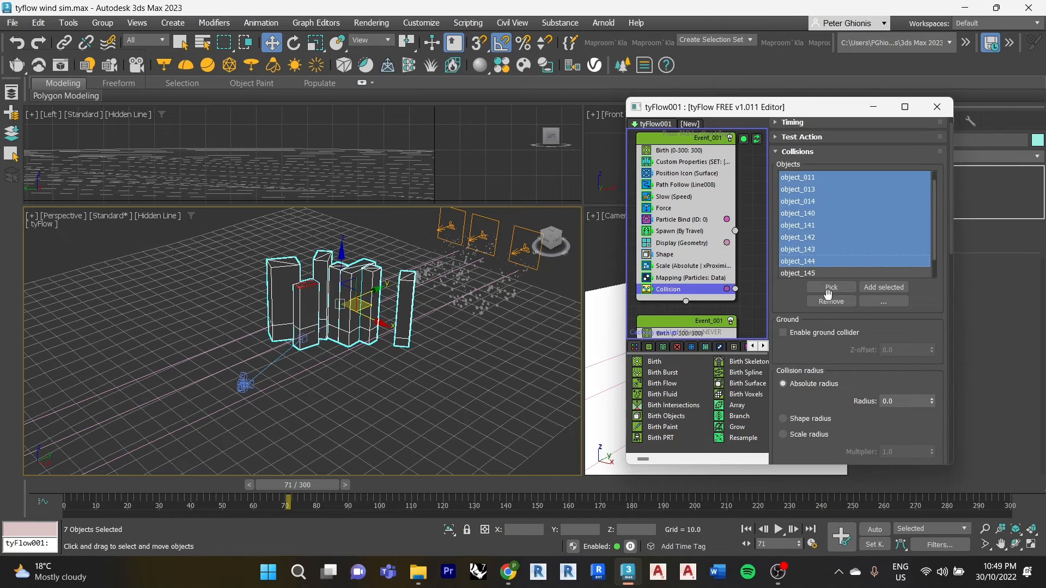
{"action": "left_click", "coordinate": [831, 301]}
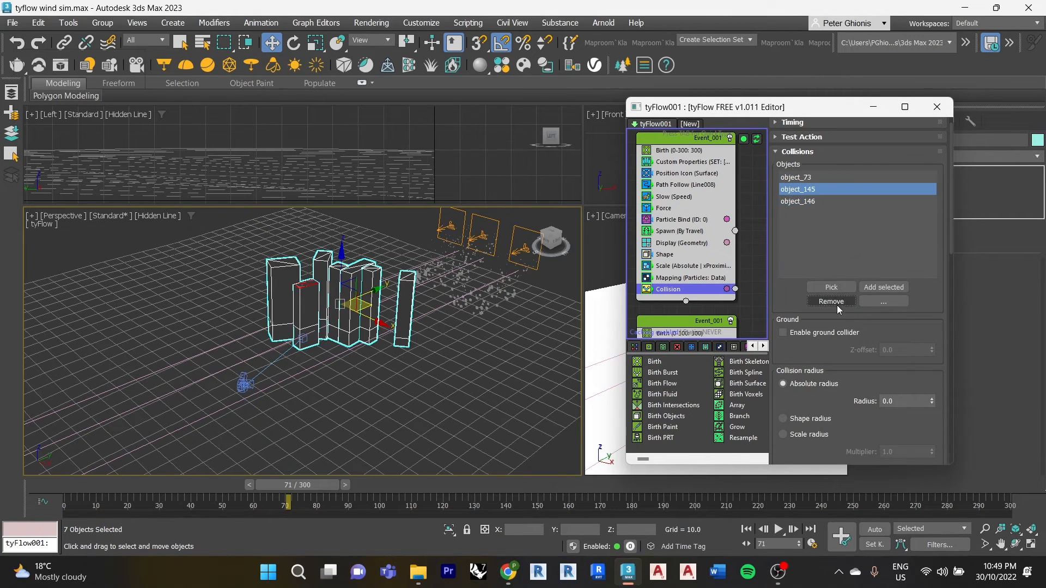
Remove object_145 and object_146 from the Collision operator's object list and add the seven selected buildings to it.
{"action": "left_click", "coordinate": [808, 193], "text": "shift"}
{"action": "left_click", "coordinate": [805, 206]}
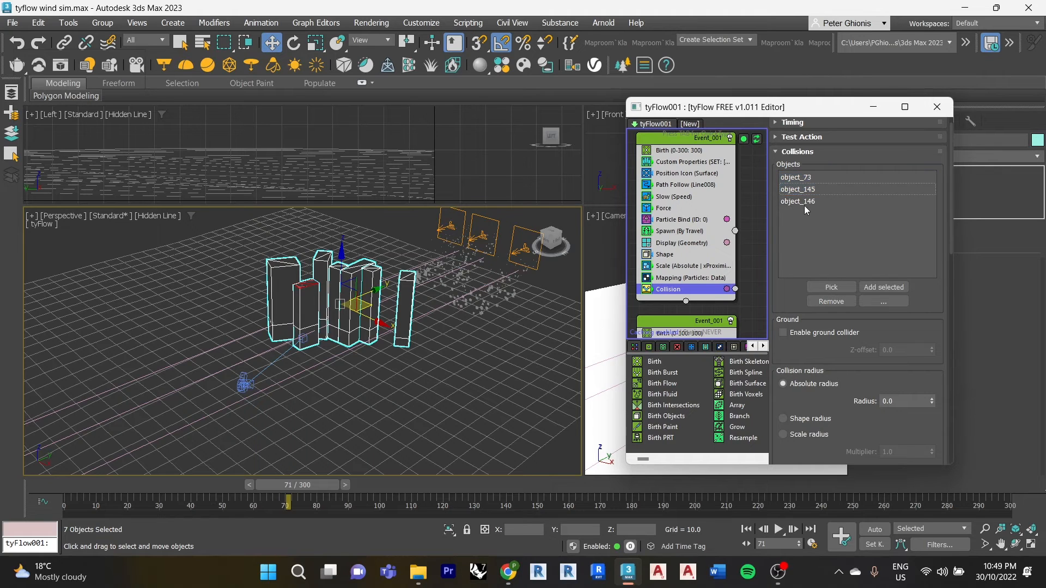
{"action": "left_click", "coordinate": [805, 202], "text": "shift"}
{"action": "left_click", "coordinate": [832, 301]}
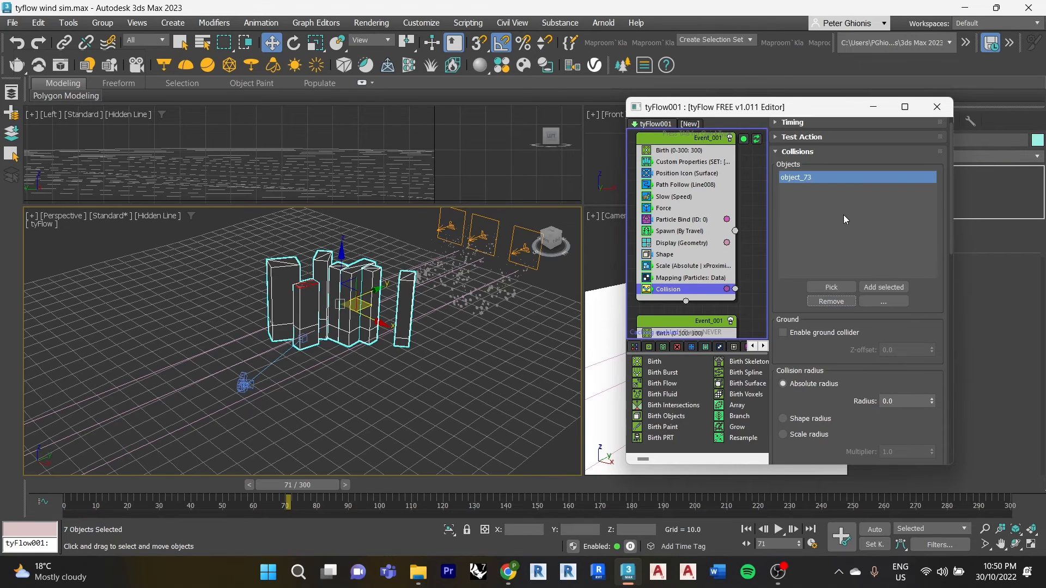
{"action": "left_click", "coordinate": [894, 285]}
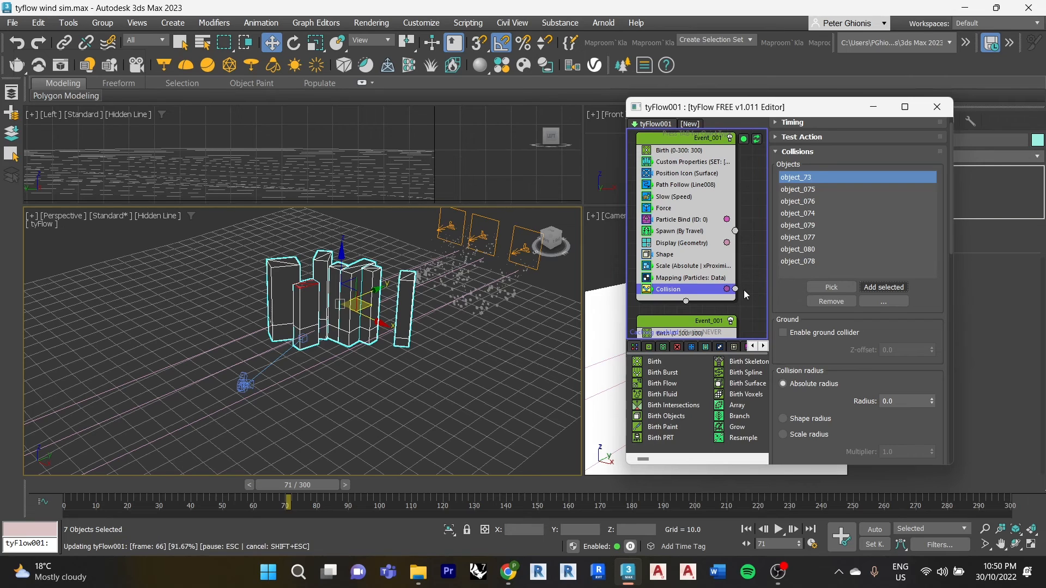
Clear the building selection in the scene and move the timeline to frame 300.
{"action": "middle_click_drag", "start_coordinate": [747, 308], "coordinate": [722, 247]}
{"action": "scroll", "coordinate": [746, 289], "scroll_direction": "down", "scroll_amount": 3}
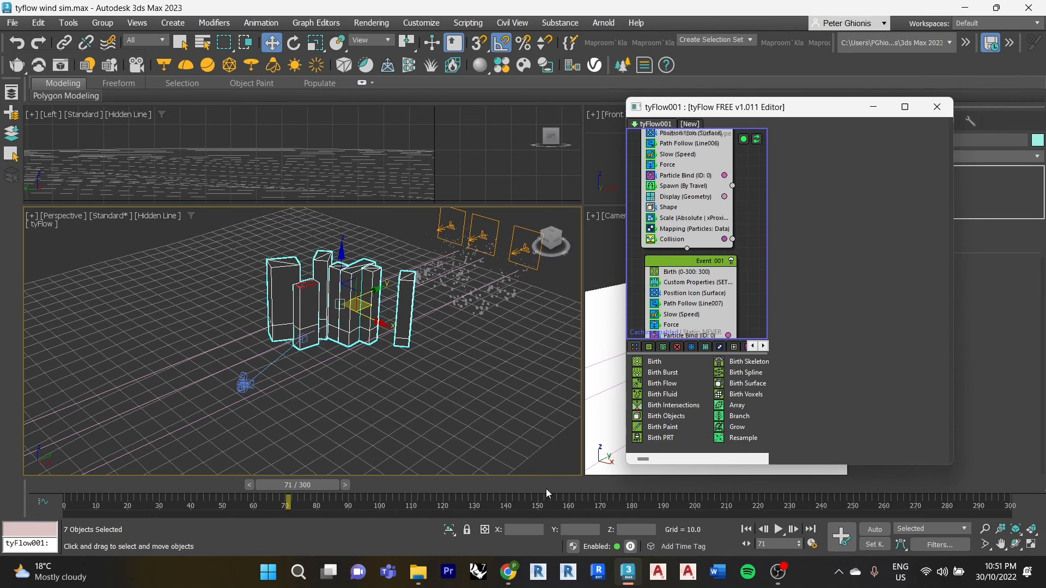
{"action": "left_click", "coordinate": [556, 468]}
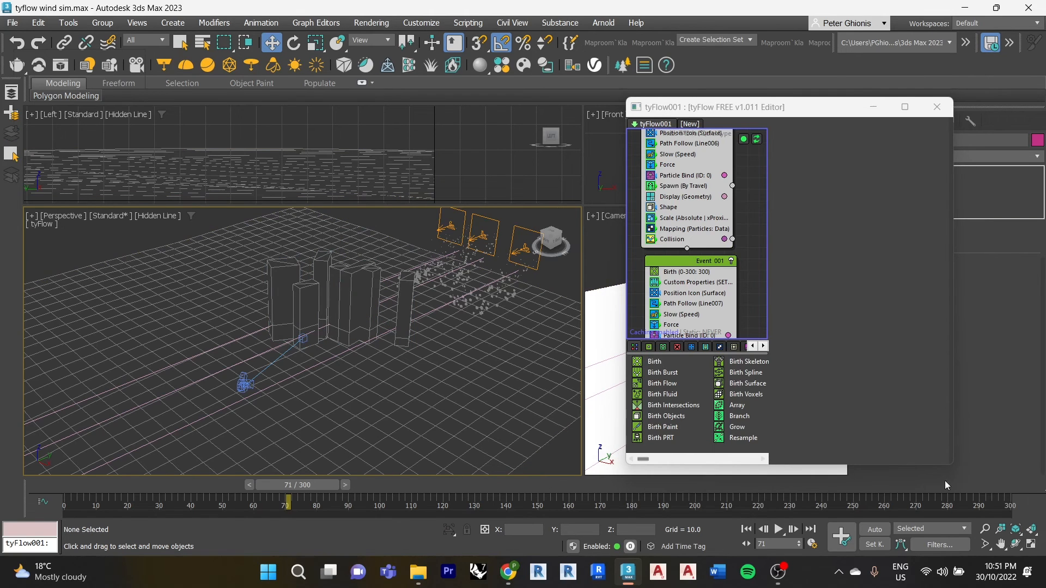
{"action": "left_click", "coordinate": [1029, 490]}
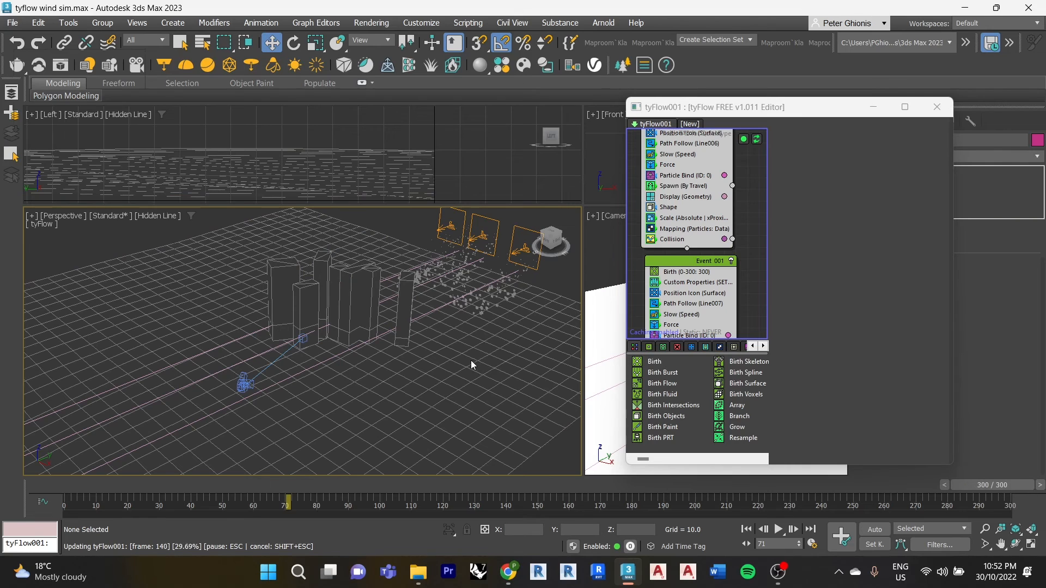